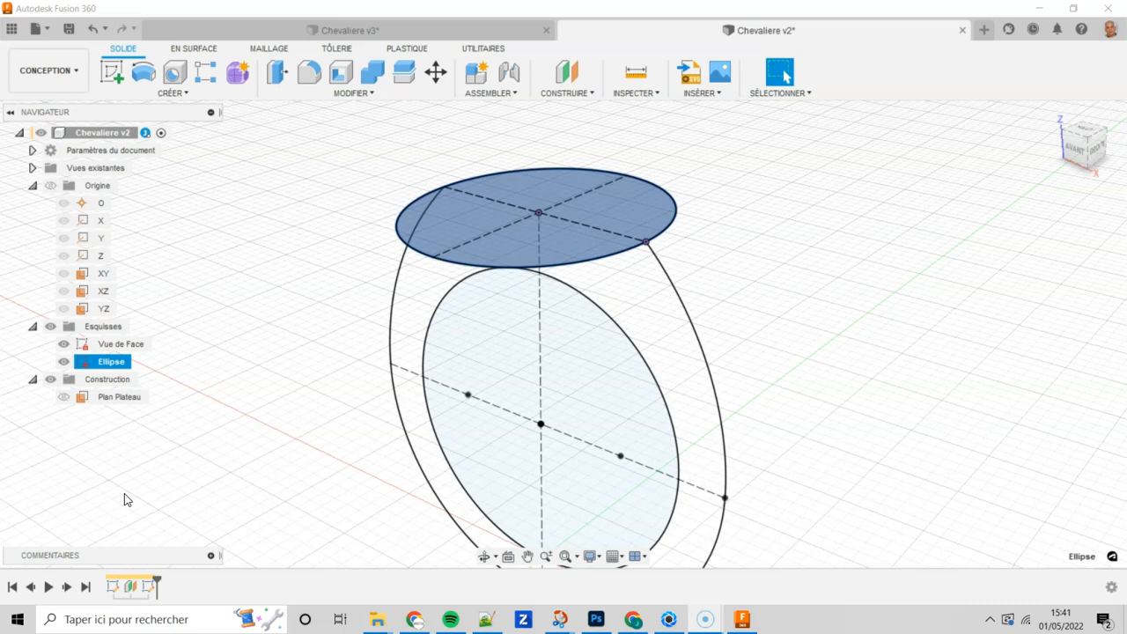
Start a new sketch on the YZ origin plane, seen from the right side of the ring.
left_click(124, 499)
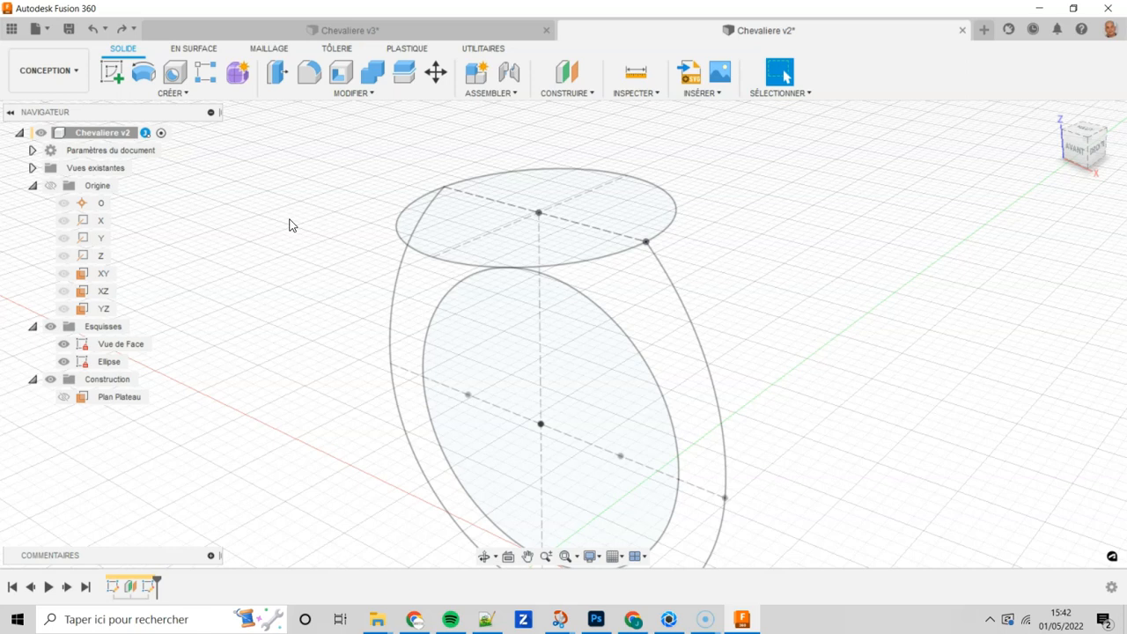
left_click(112, 77)
mouse_move(720, 340)
middle_mouse_down()
mouse_move(816, 325)
mouse_move(745, 329)
mouse_move(760, 344)
mouse_move(692, 419)
mouse_move(720, 421)
mouse_move(520, 405)
mouse_move(576, 452)
mouse_move(504, 400)
middle_mouse_up()
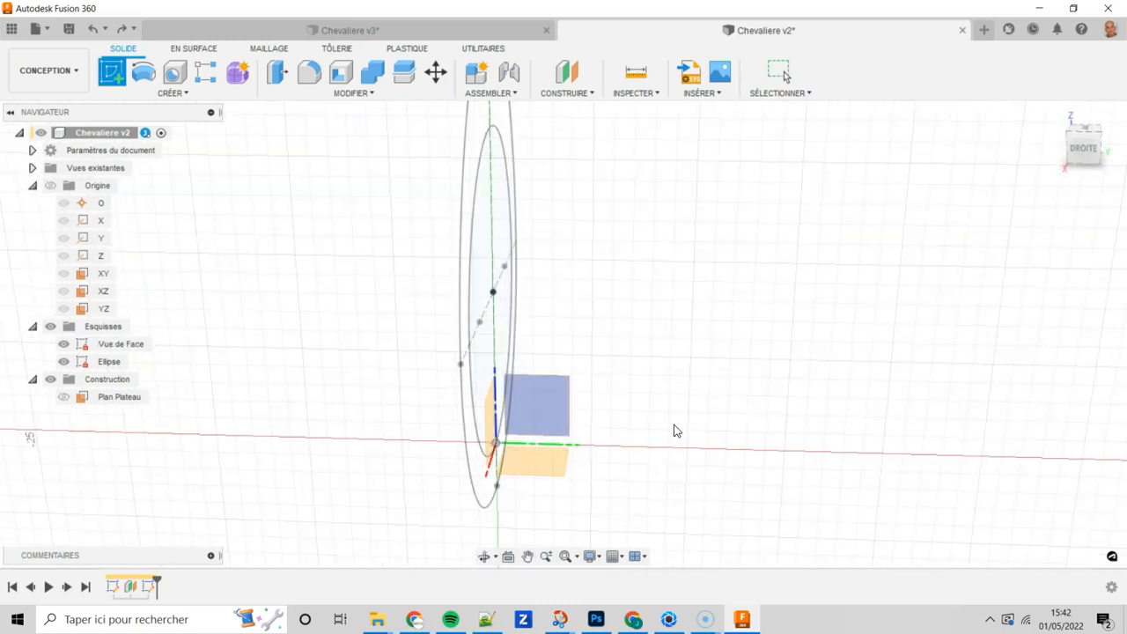
middle_click_drag(715, 416, 719, 411, "shift")
left_click(1085, 147)
scroll(562, 410, "down", 2)
middle_click_drag(684, 204, 687, 271, "shift")
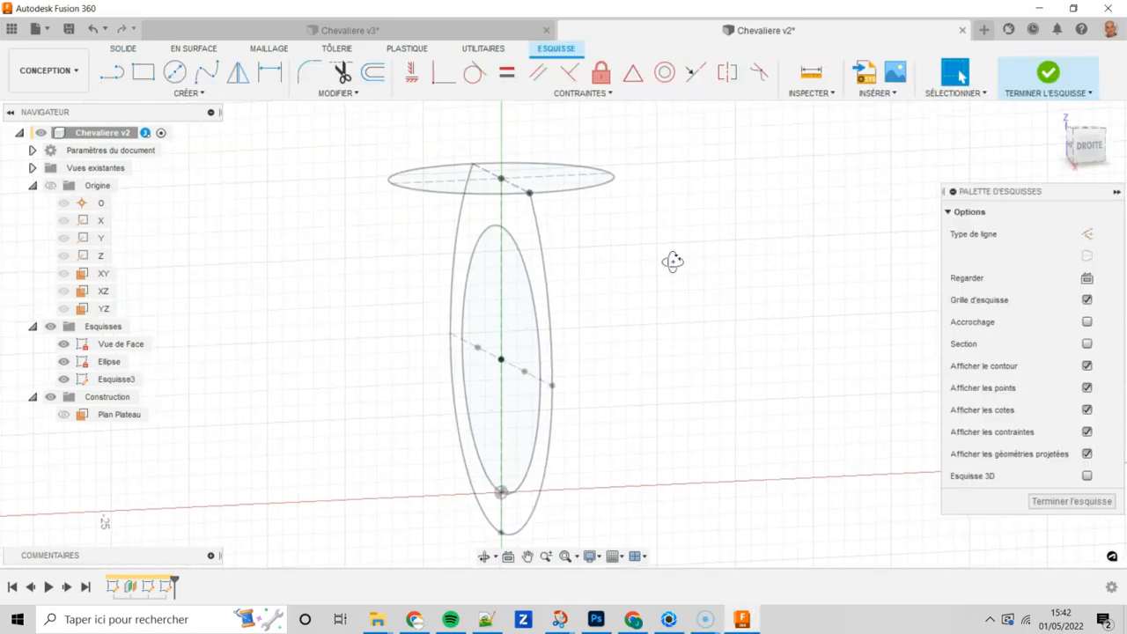
middle_click_drag(533, 203, 675, 287, "shift")
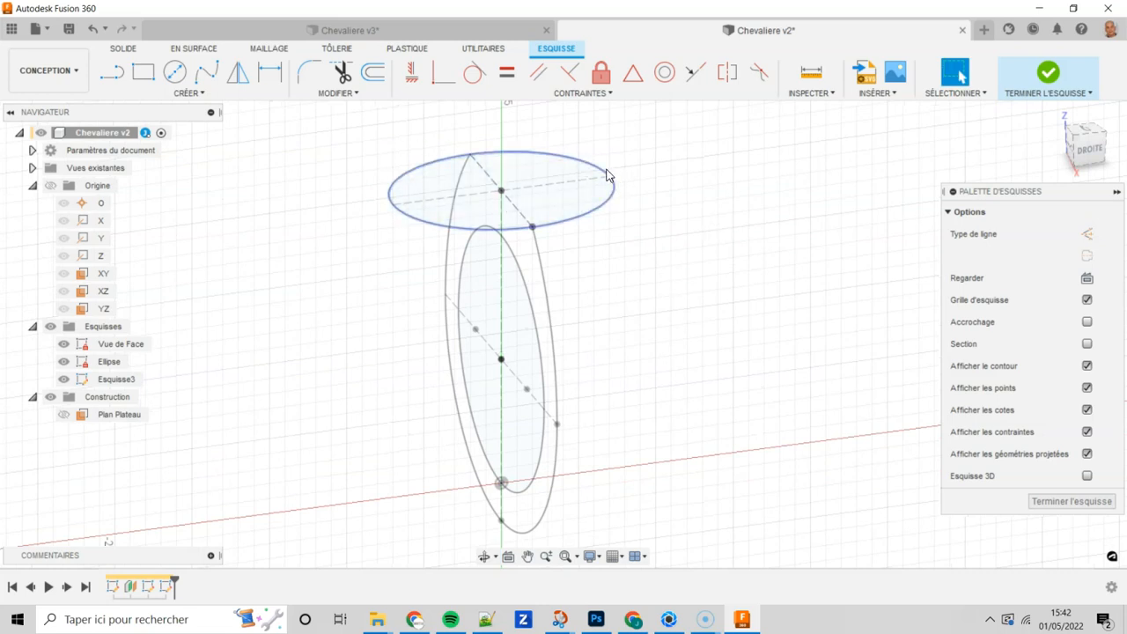
Use Intersection to bring the points where the ellipse and the ring's outer curve at its base cross the sketch plane into the sketch.
left_click(421, 201)
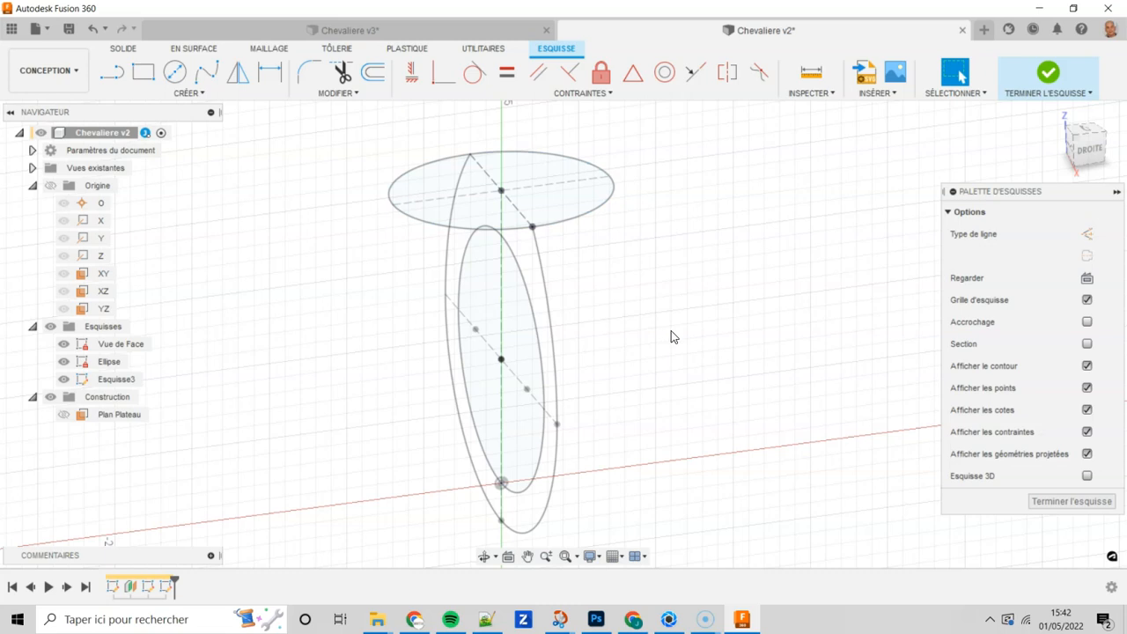
left_click(203, 95)
mouse_move(208, 340)
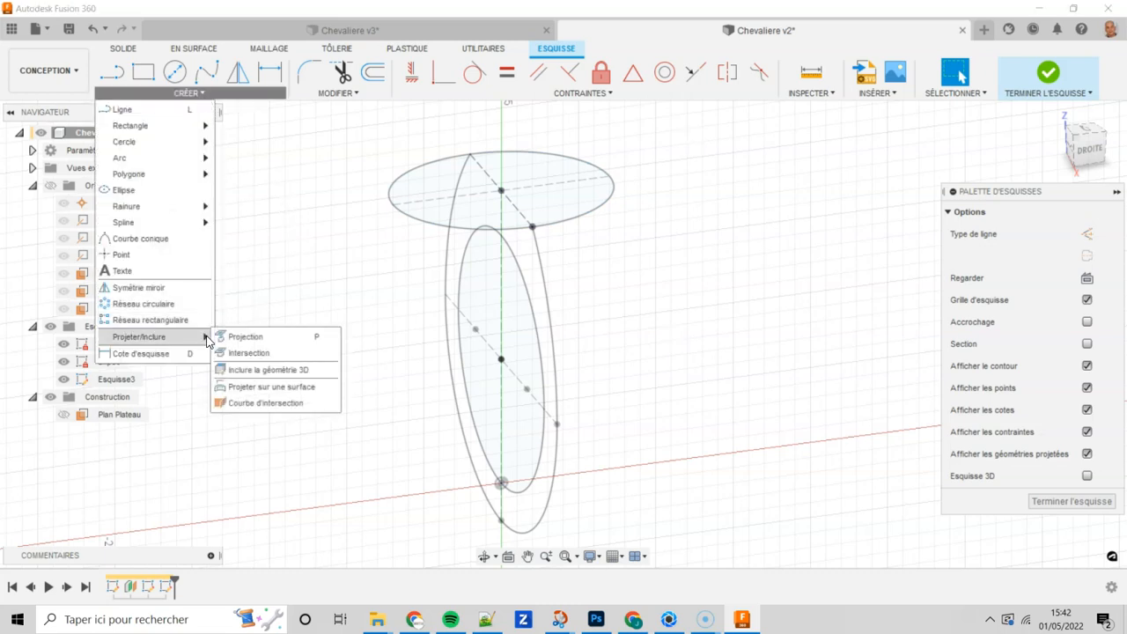
left_click(248, 354)
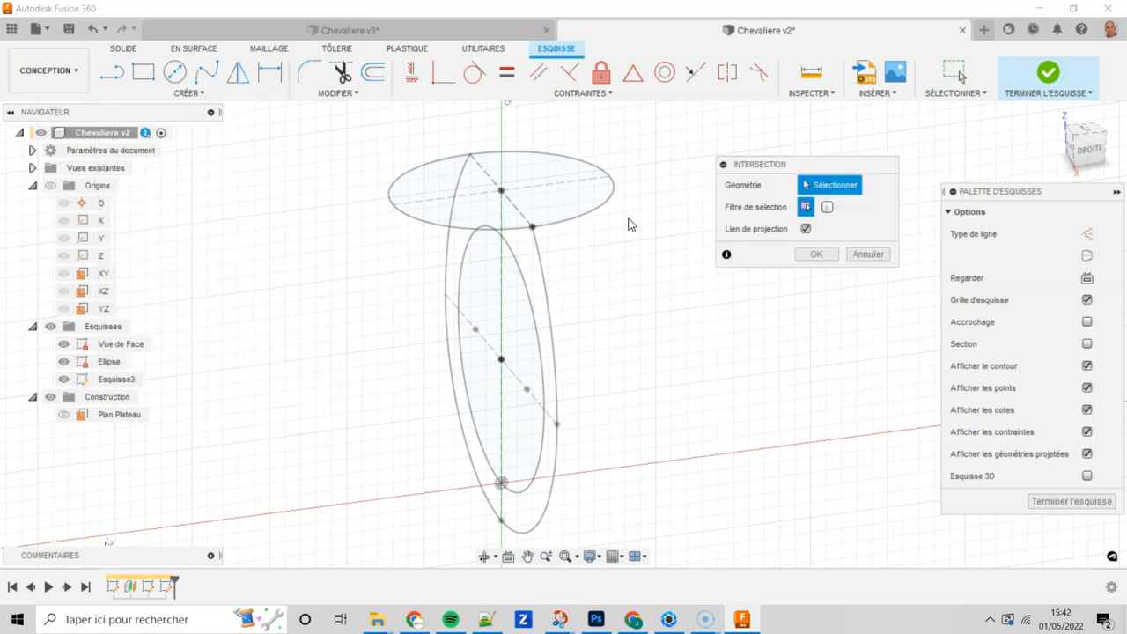
left_click(498, 152)
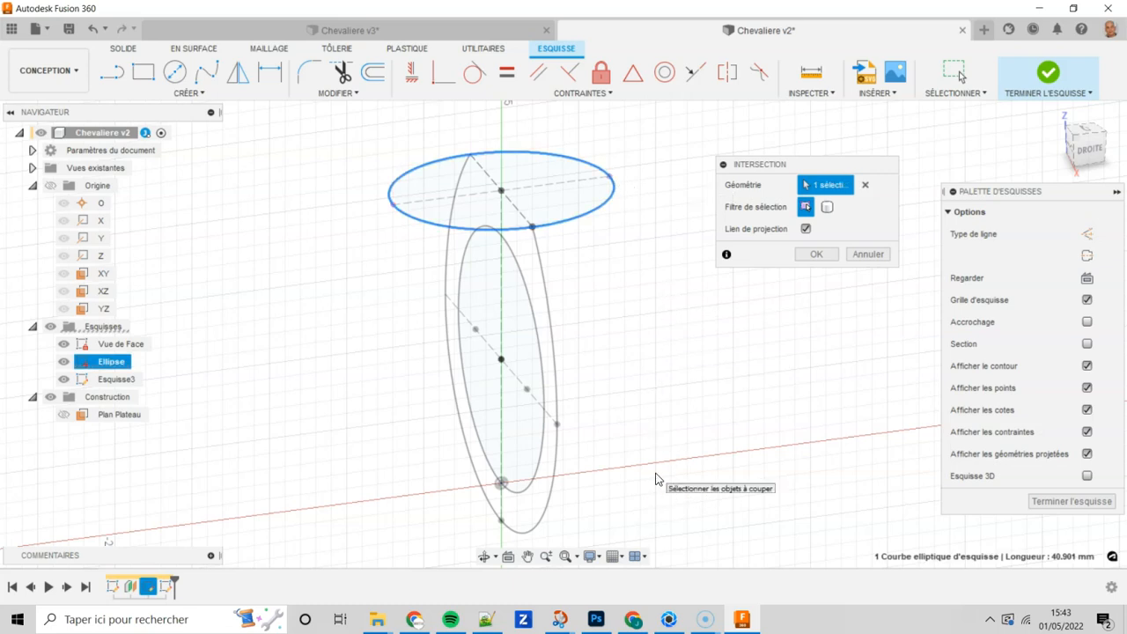
left_click(514, 528)
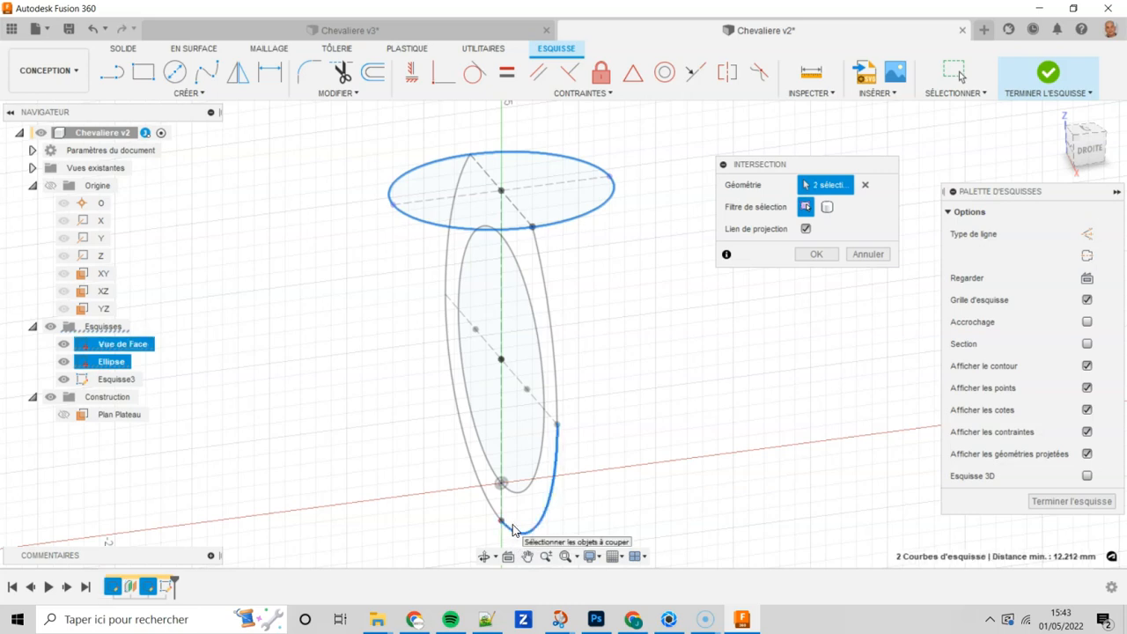
left_click(816, 254)
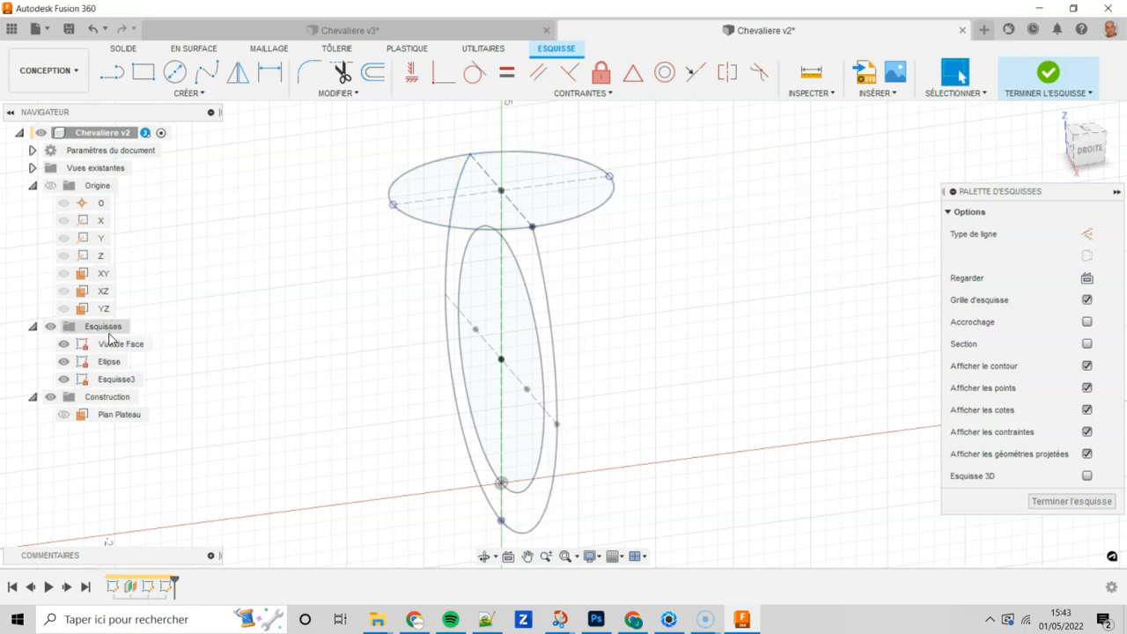
Hide the Vue de Face and Ellipse sketches, leaving only the current sketch displayed.
left_click(66, 345)
left_click(63, 345)
left_click(76, 364)
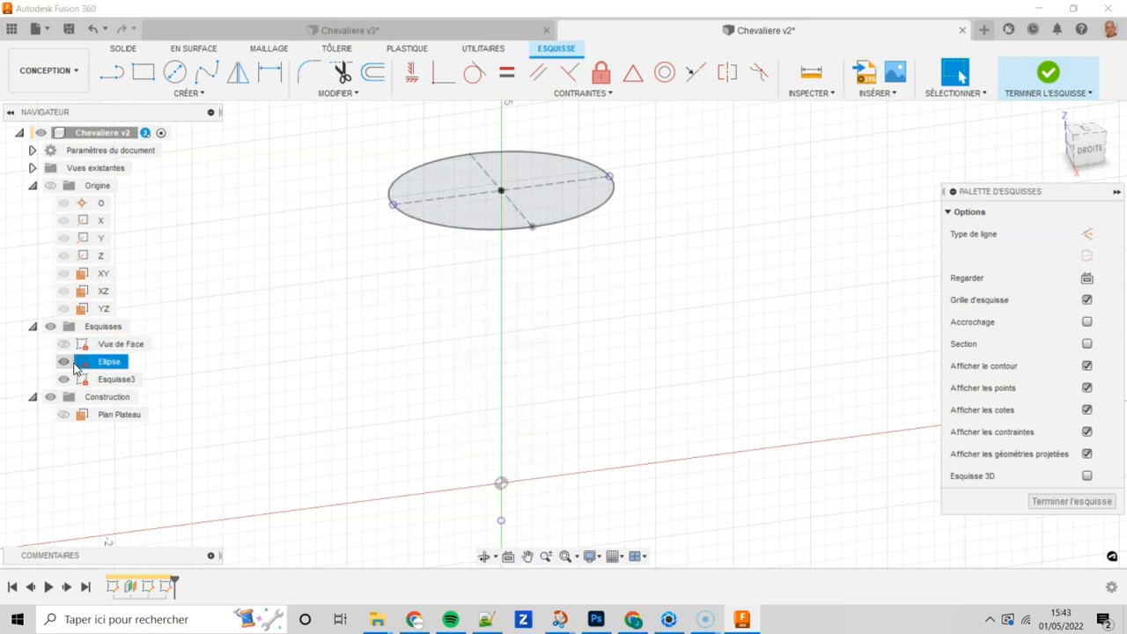
left_click(63, 362)
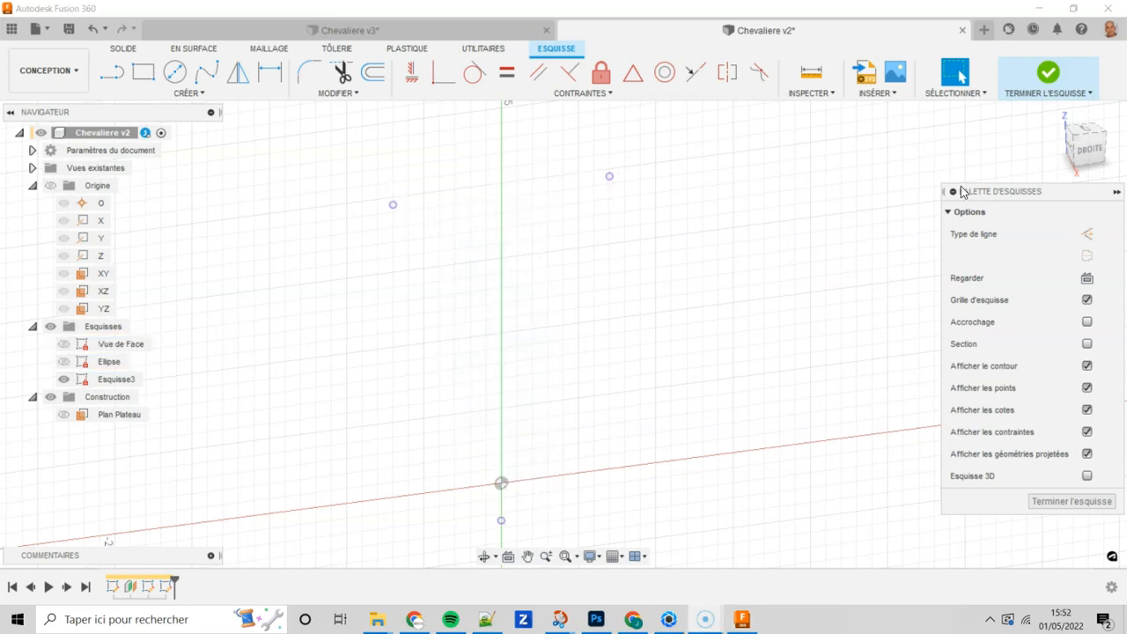
Sketch a horizontal line about 11.4 mm long above the origin and convert it to a construction line.
left_click(1092, 151)
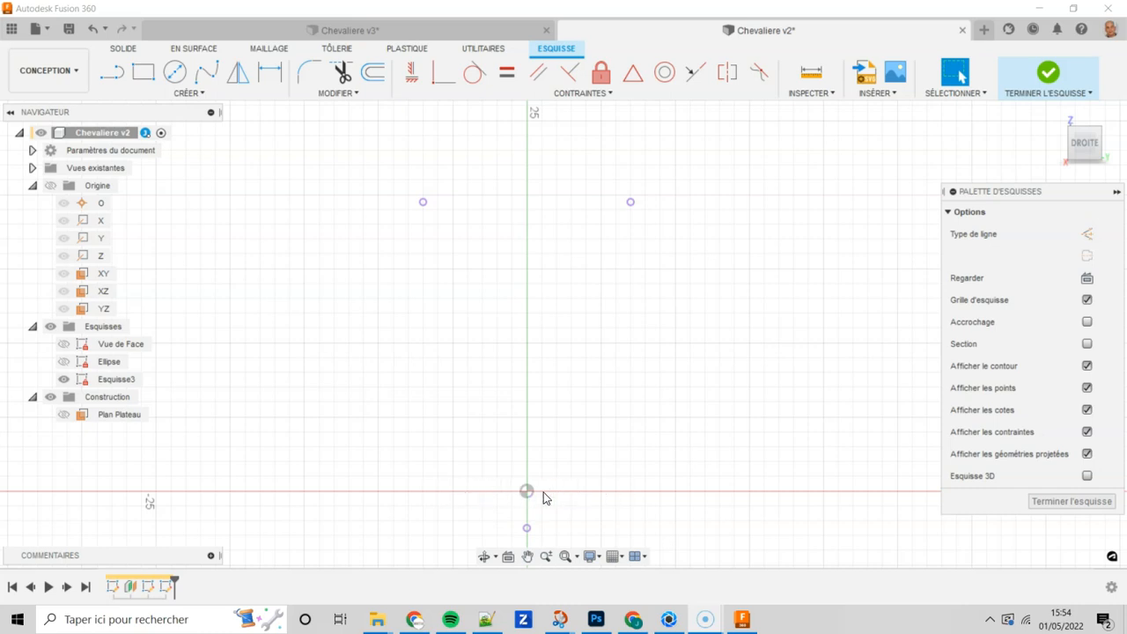
left_click(113, 74)
left_click(345, 368)
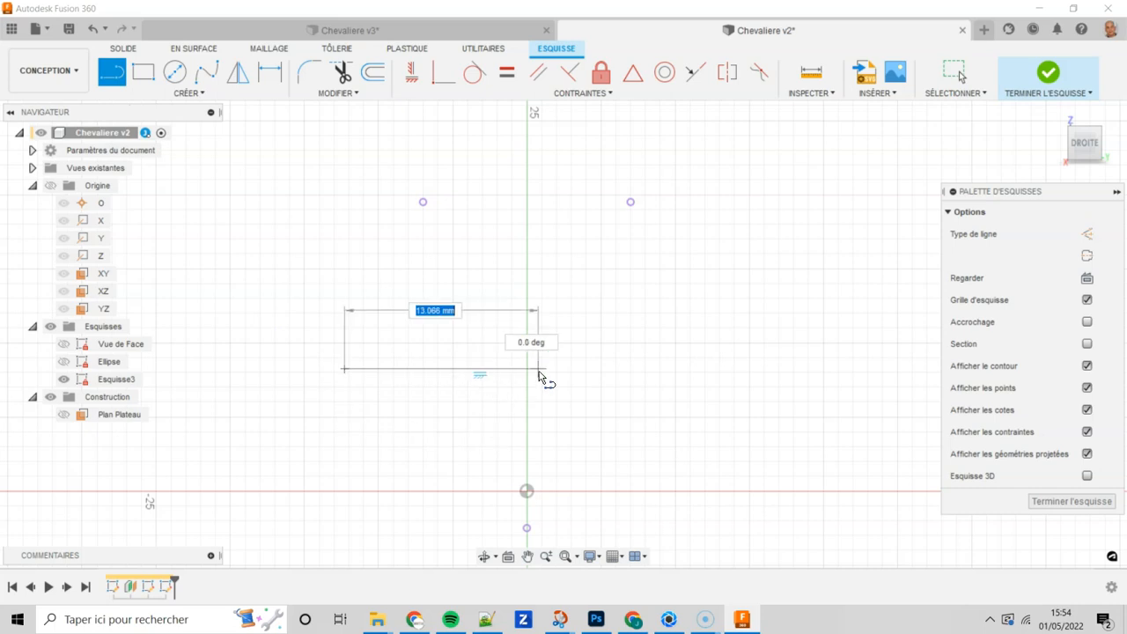
left_click(514, 369)
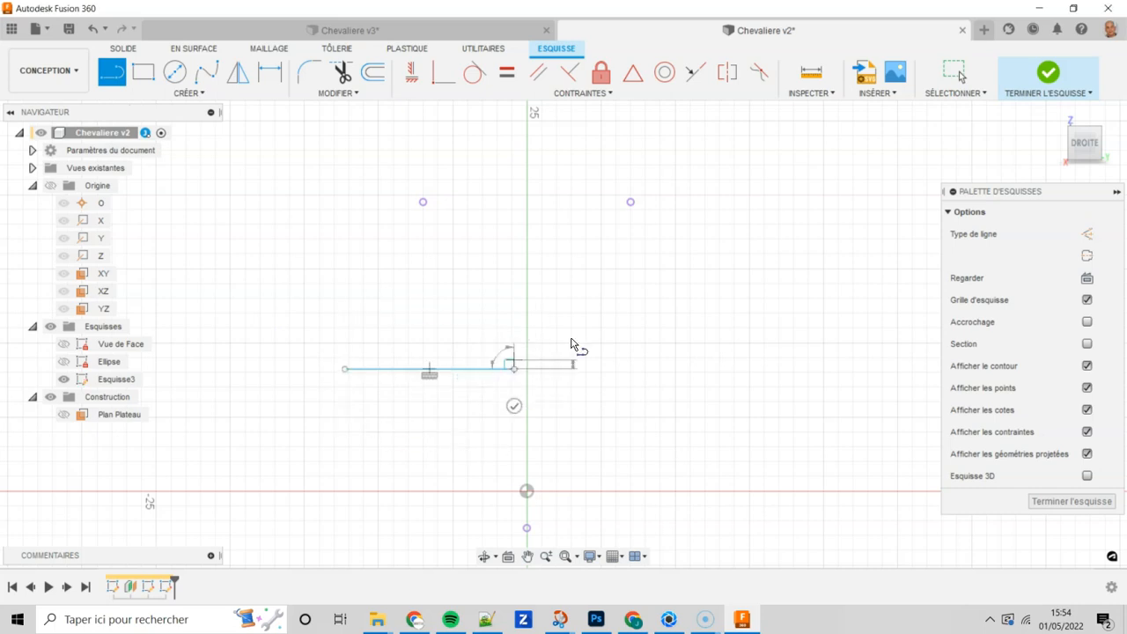
left_click(957, 76)
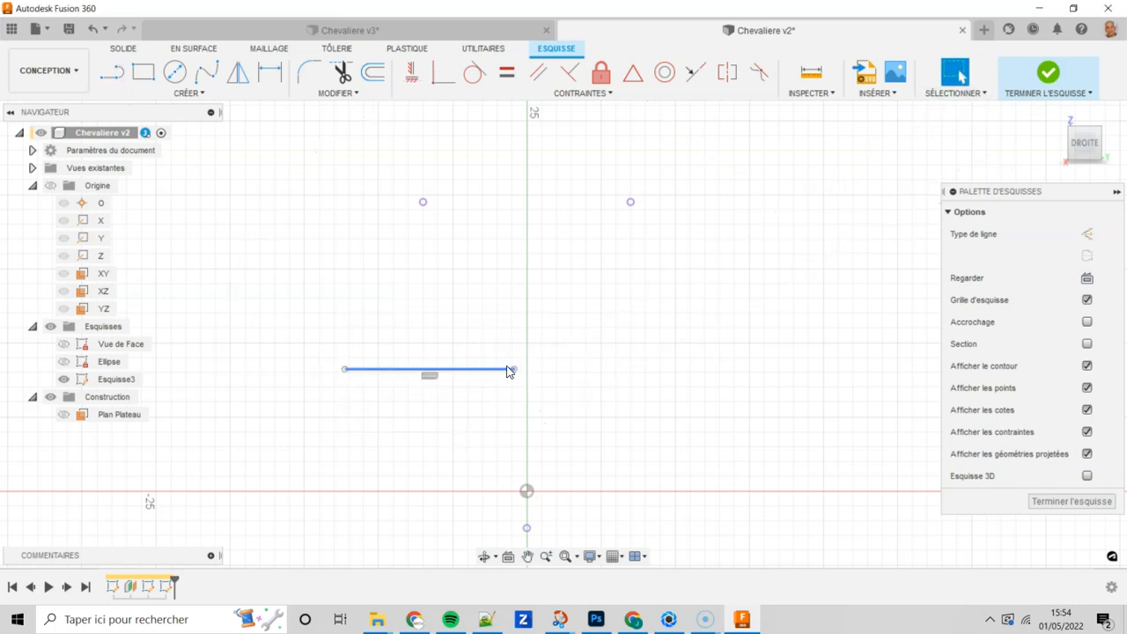
left_click(487, 370)
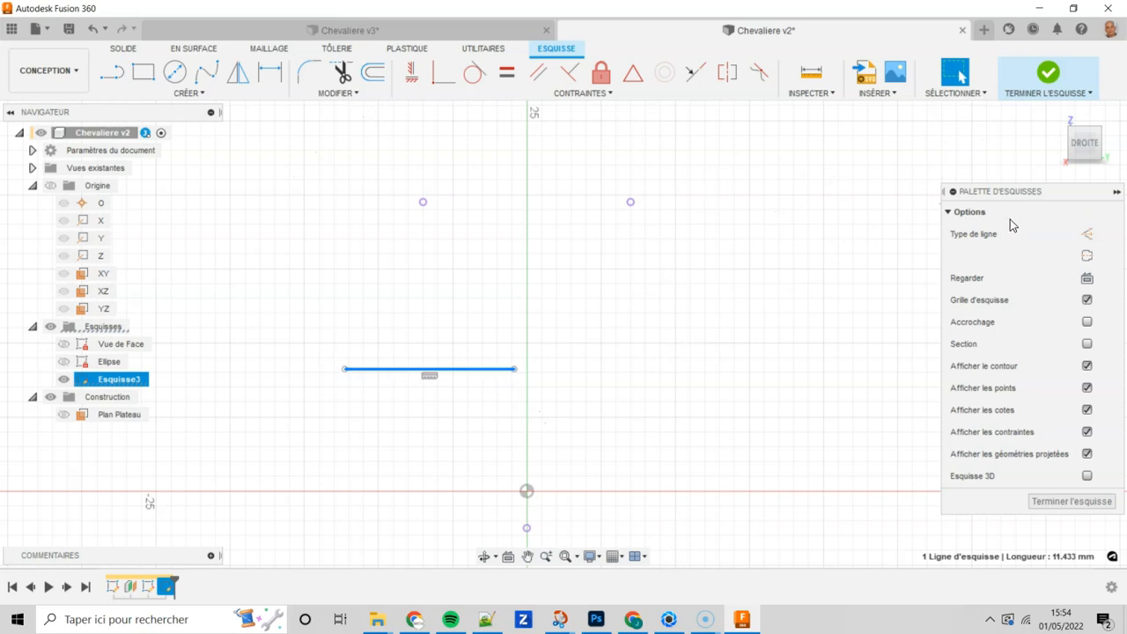
left_click(1088, 234)
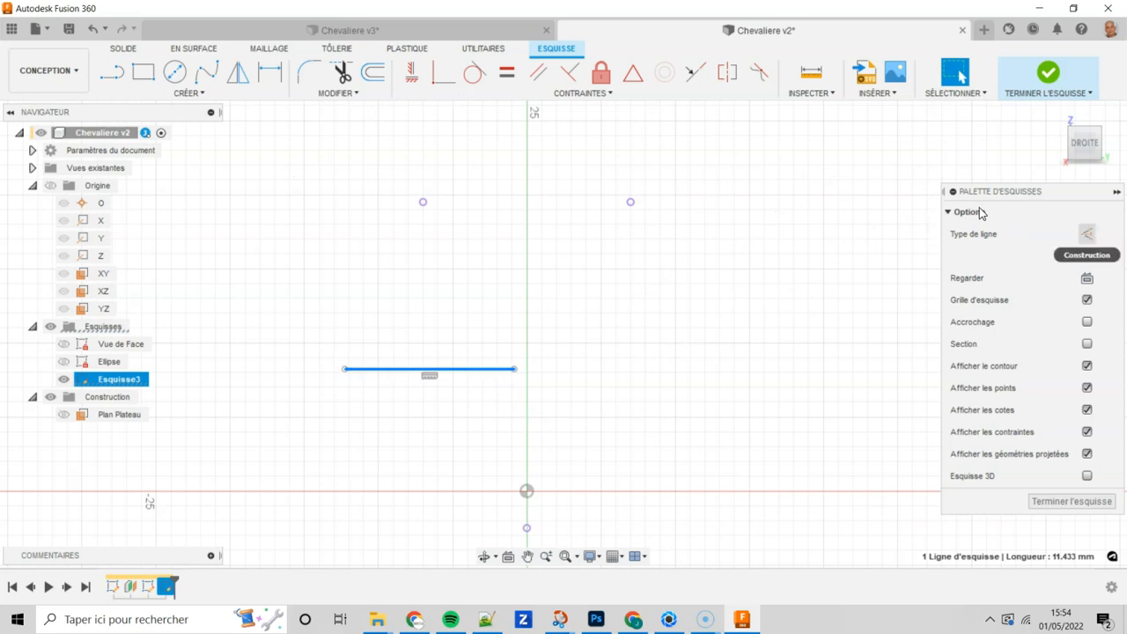
left_click(1089, 234)
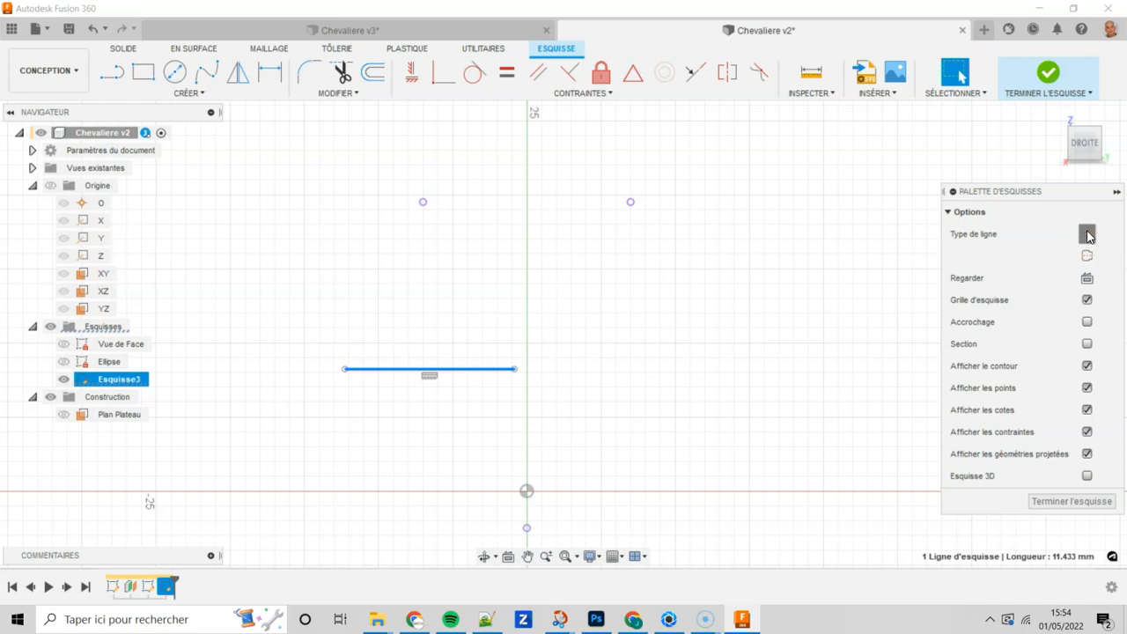
left_click(714, 305)
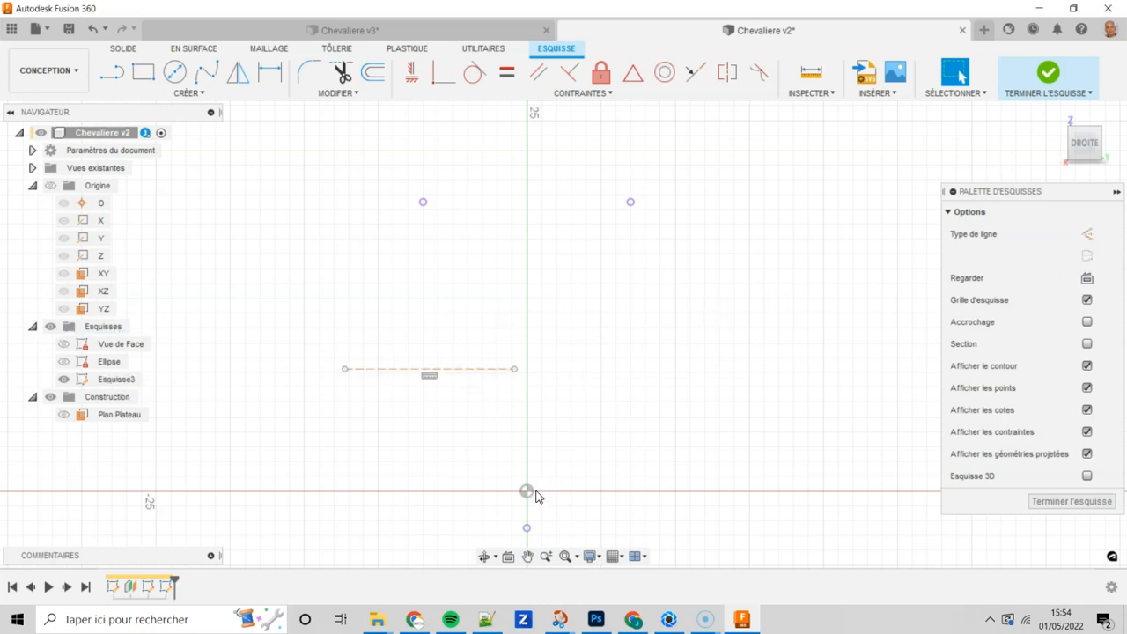
Apply a midpoint constraint between the construction line and the sketch origin.
left_click(634, 75)
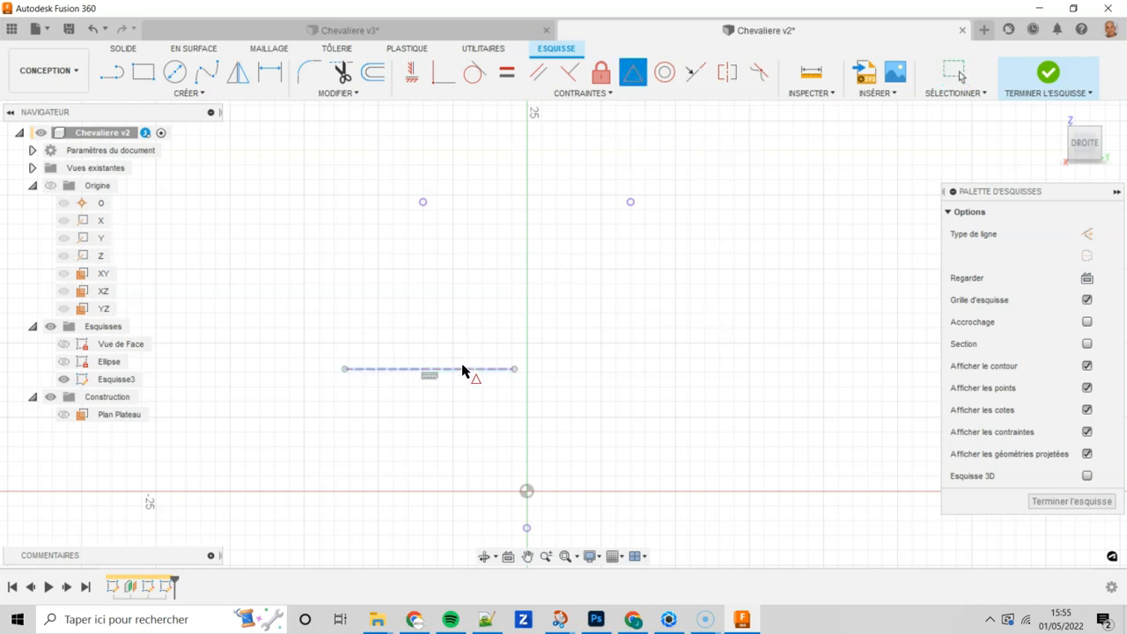
left_click(463, 369)
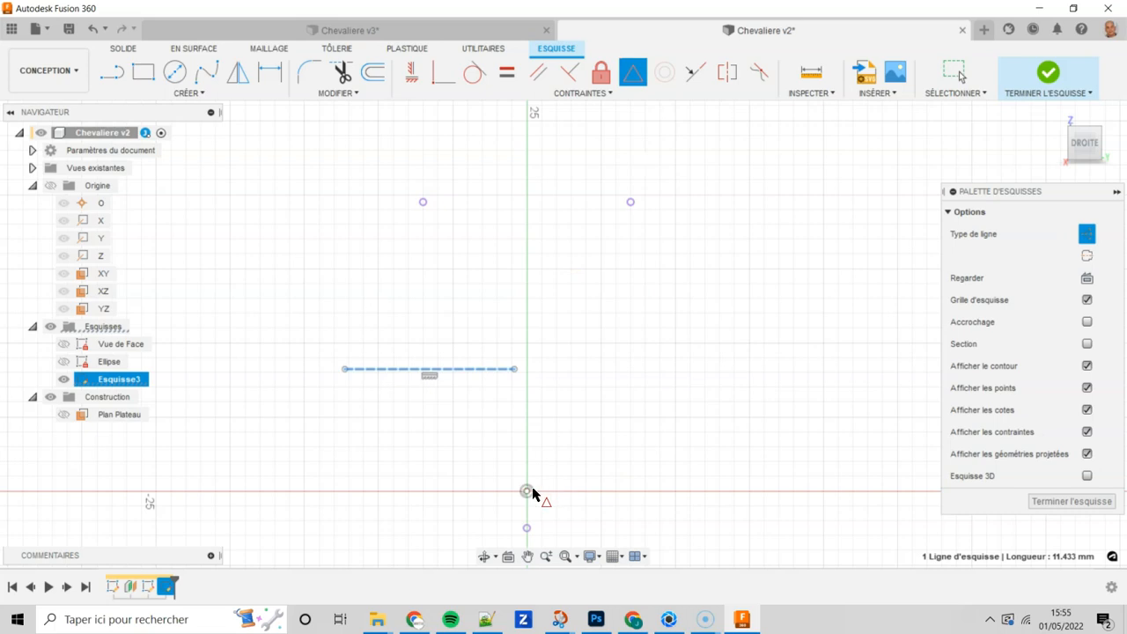
left_click(531, 493)
left_click(955, 72)
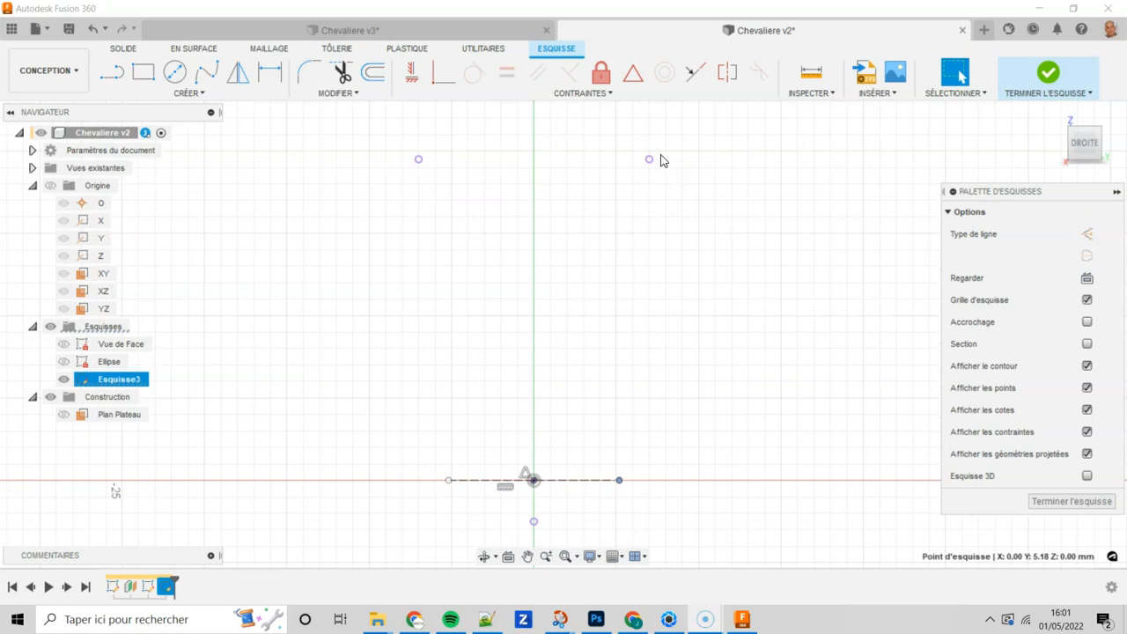
Dimension the construction line's length and set it to 10 mm.
middle_click_drag(733, 429, 733, 387)
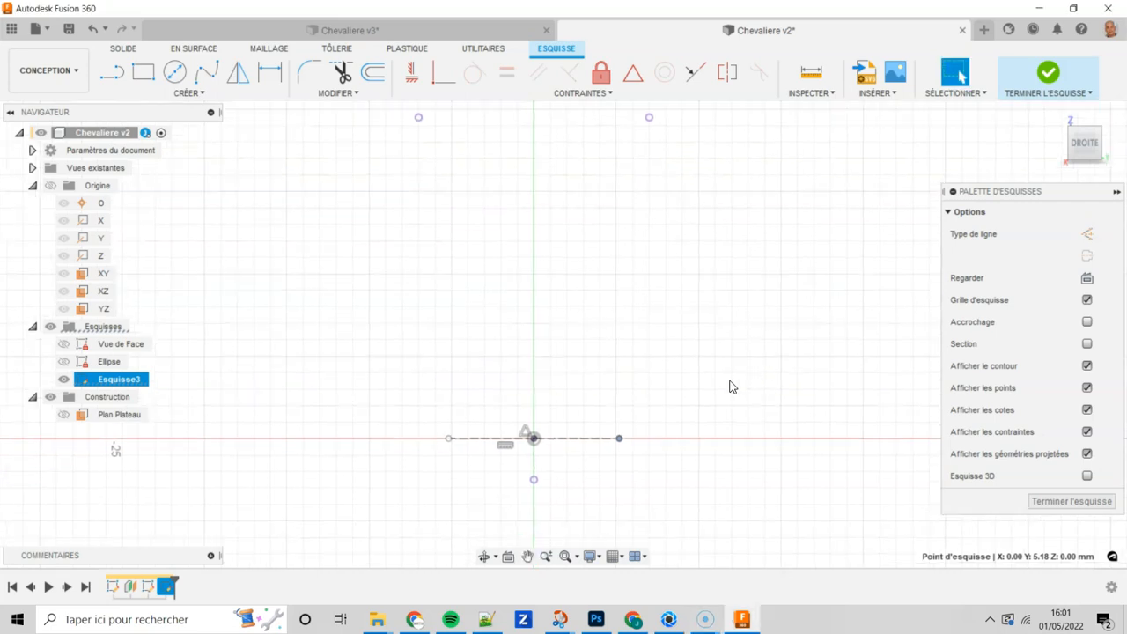
left_click(622, 438)
key("d")
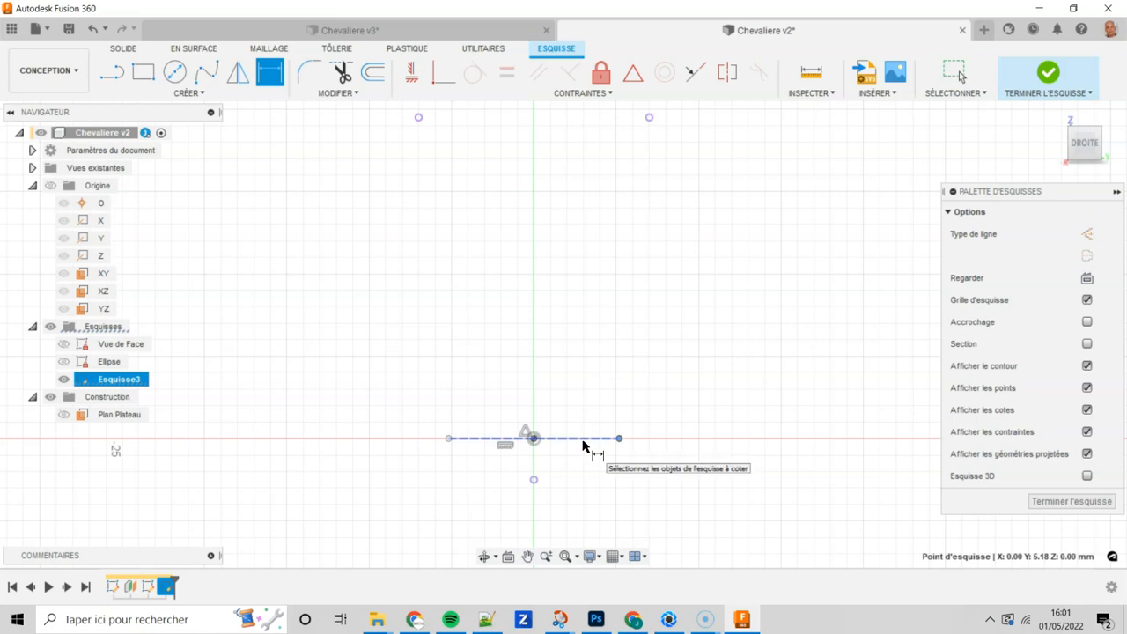
left_click(582, 440)
left_click(592, 438)
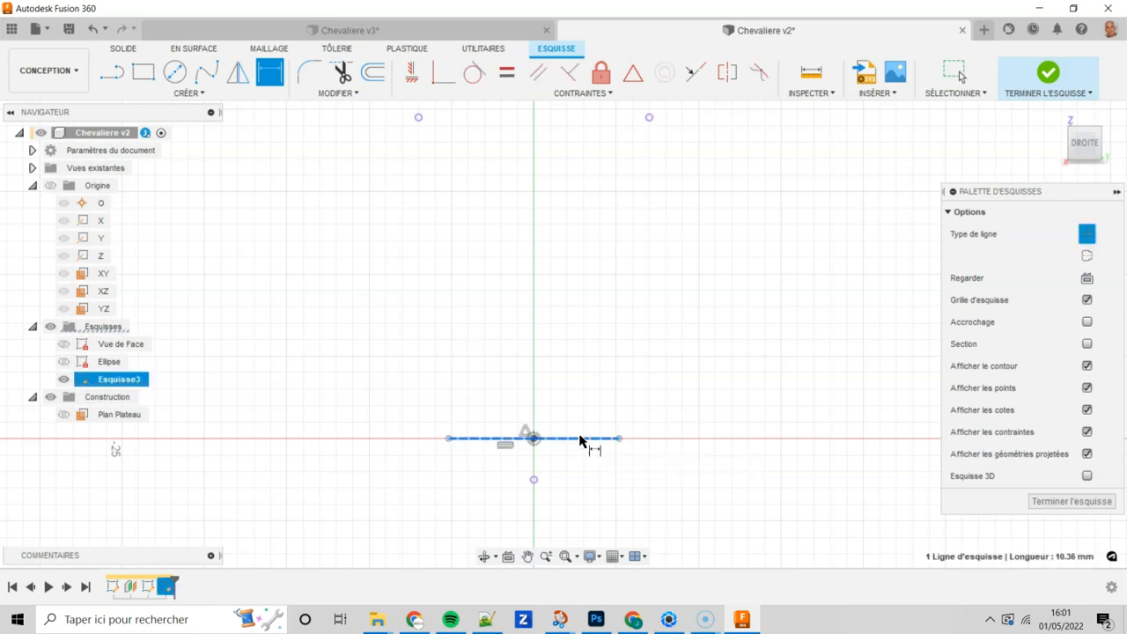
left_click(586, 401)
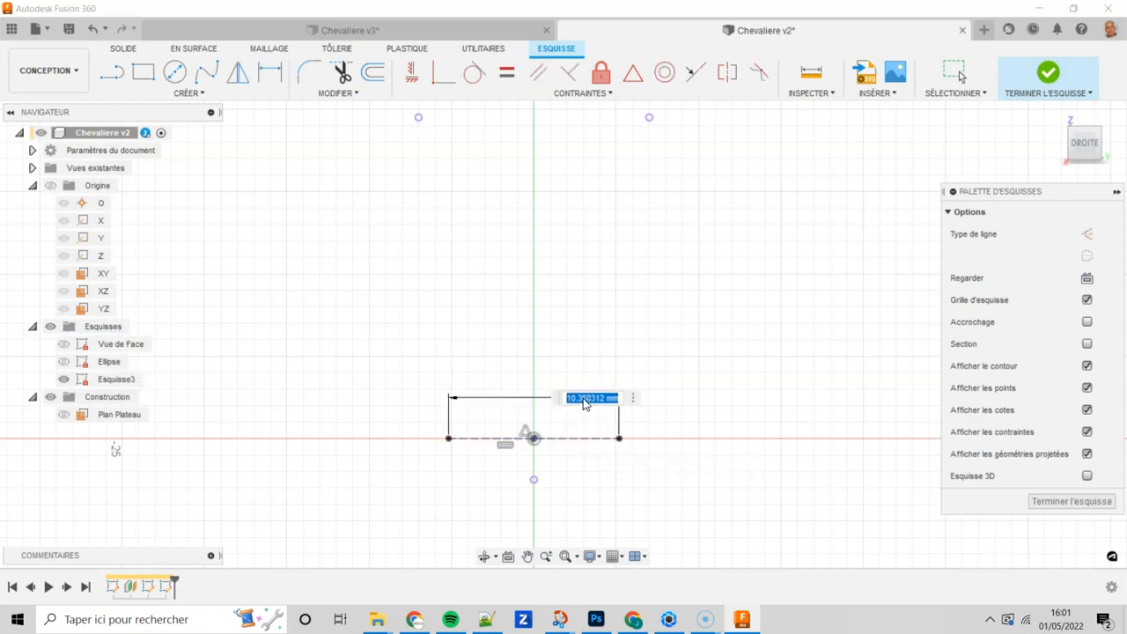
type("10")
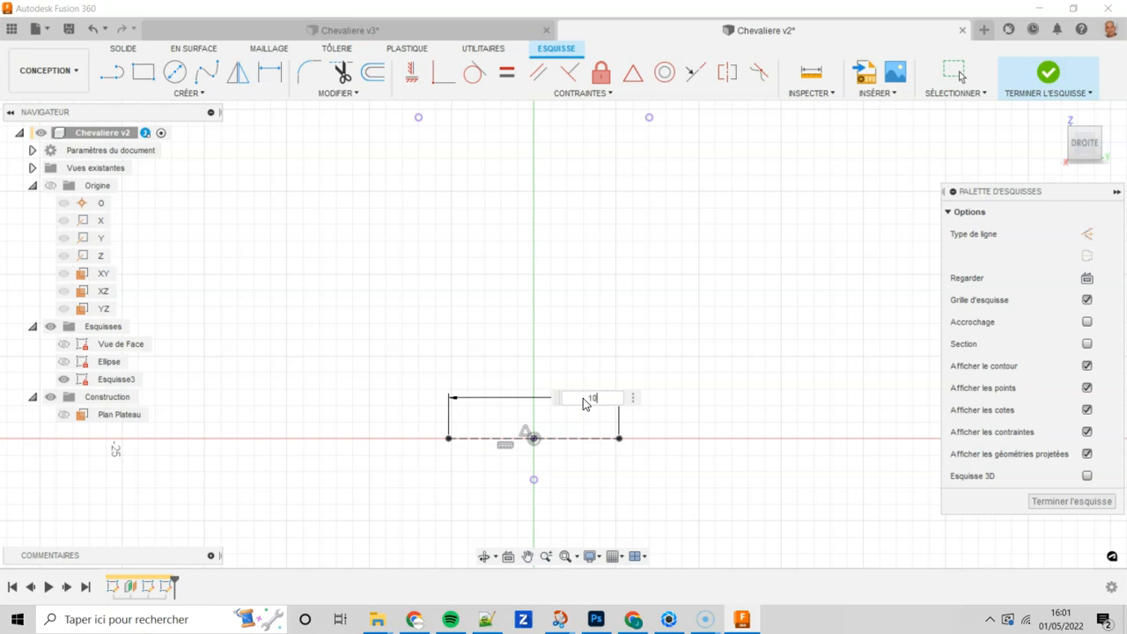
key("Return")
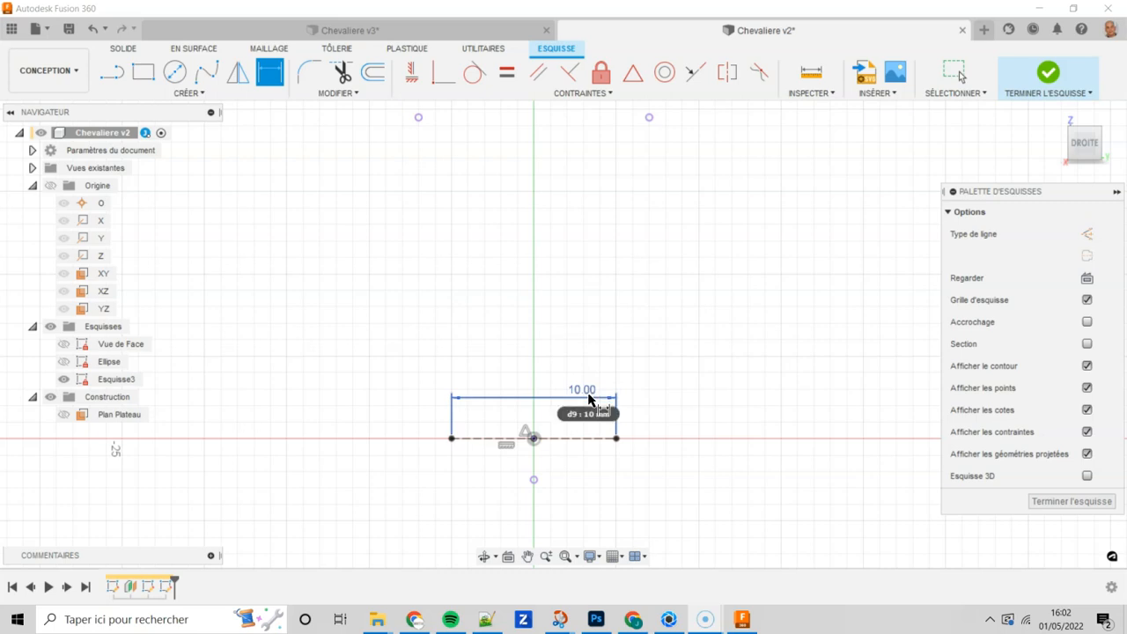
key("Escape")
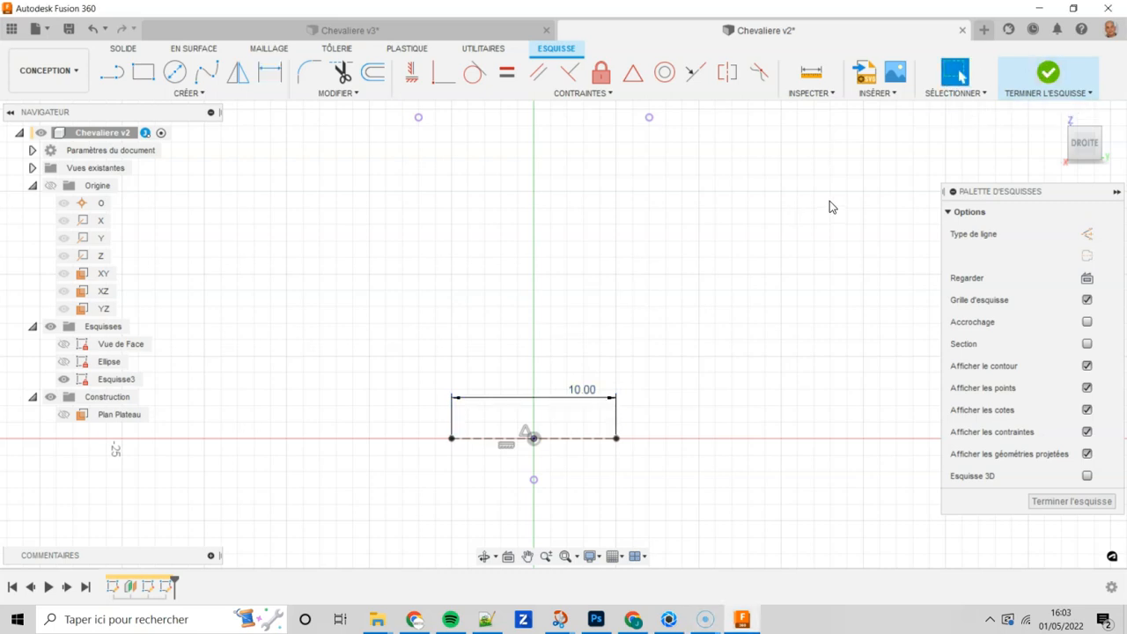
Draw a fit-point spline from the bottom intersection point through the construction line's right end to the upper-right point, tilting its upper tangent handle inward.
left_click(205, 75)
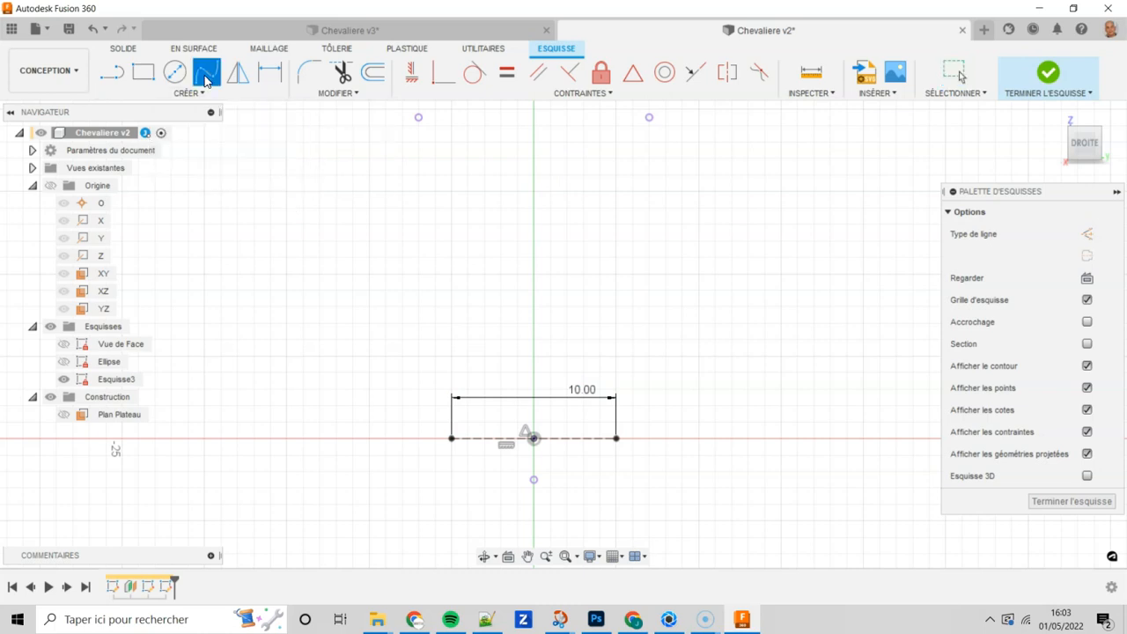
left_click(533, 480)
left_click(617, 439)
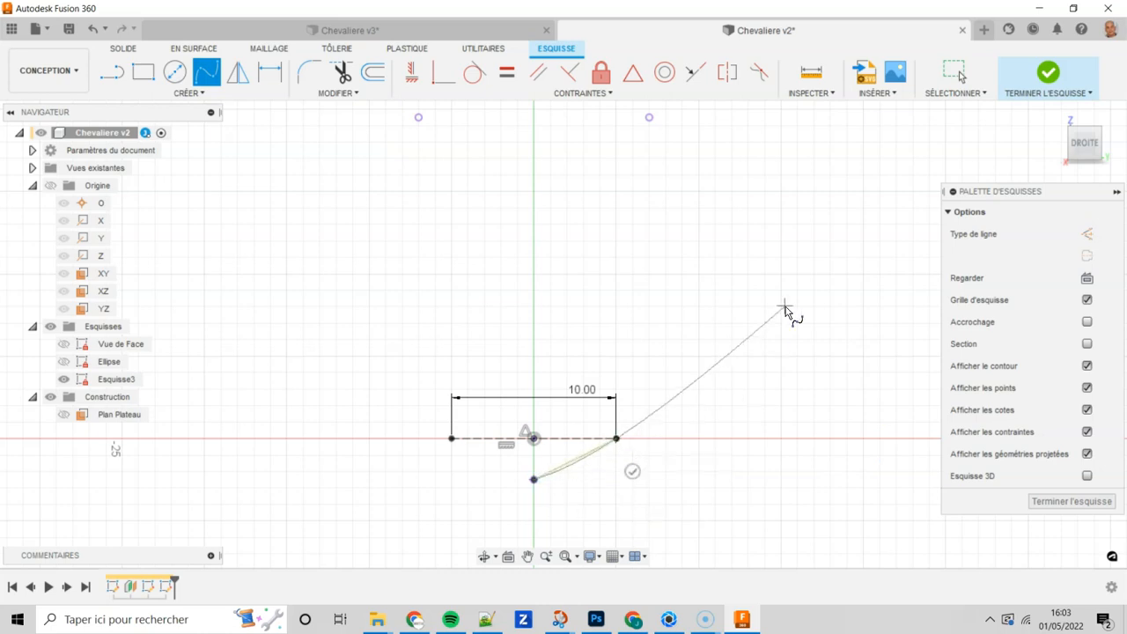
left_click(651, 118)
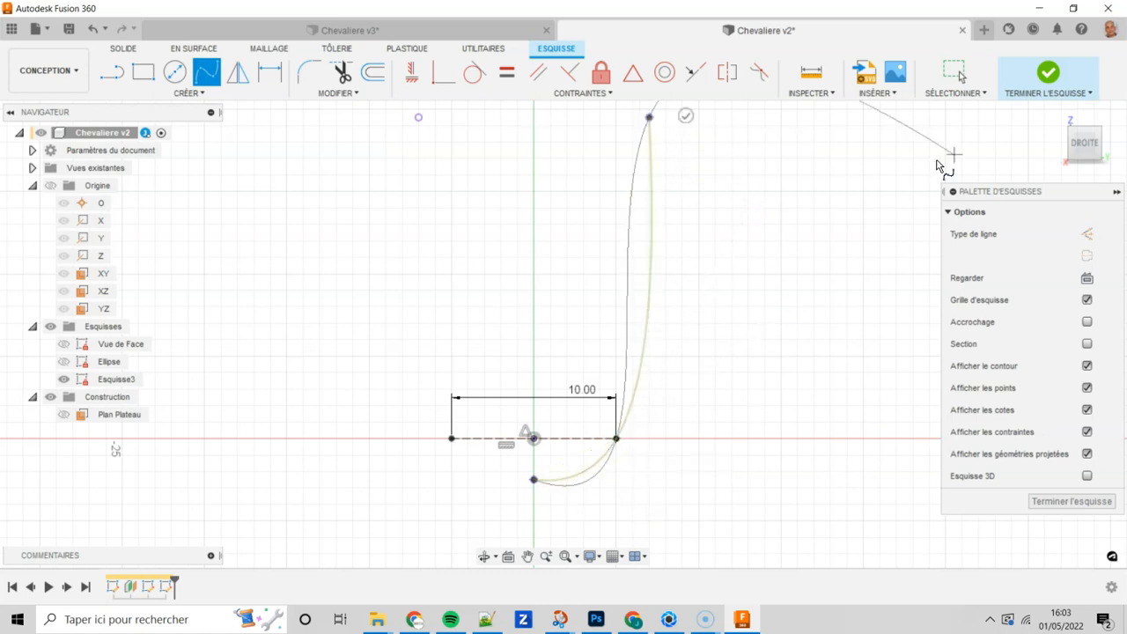
left_click(961, 74)
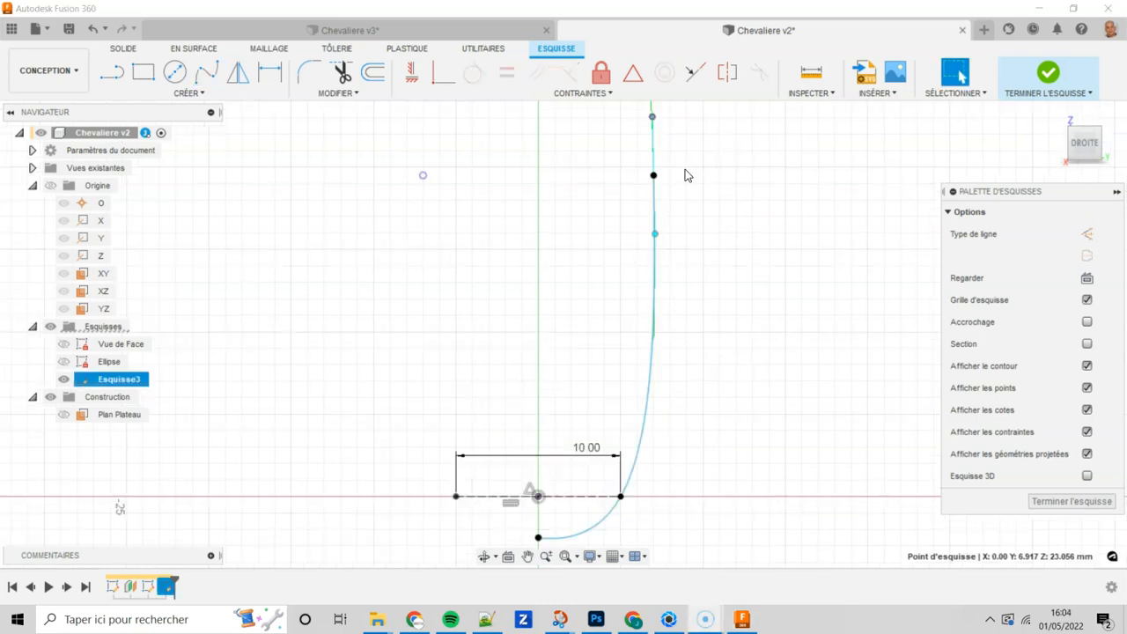
left_click_drag(654, 116, 644, 119)
left_click(686, 135)
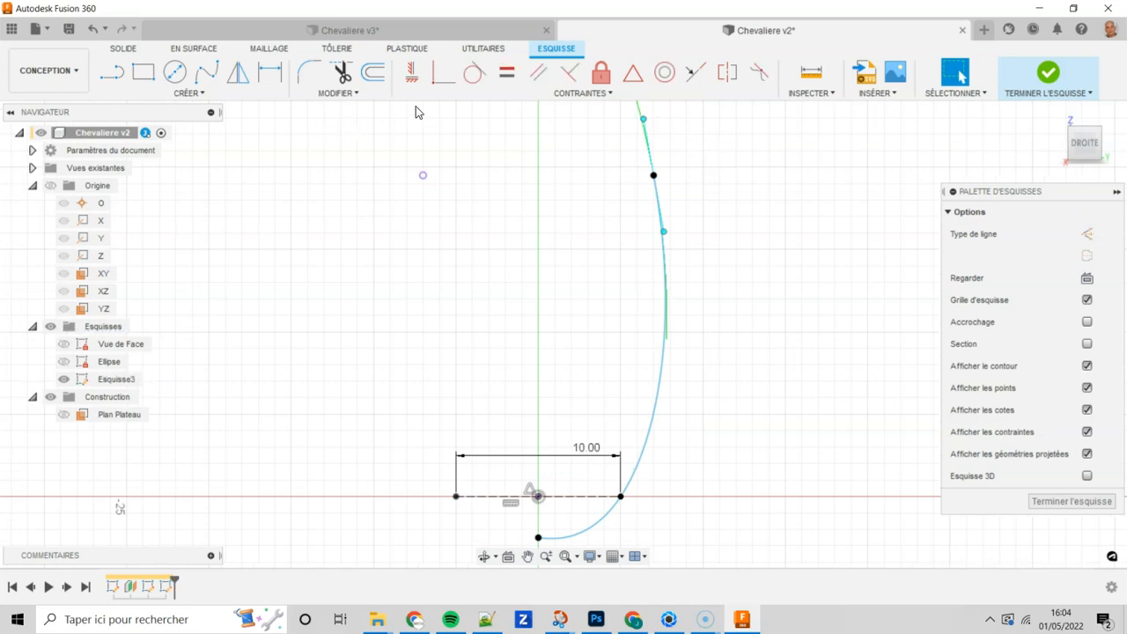
Constrain the spline's upper tangent handle to vertical and its bottom tangent handle to horizontal.
left_click(410, 74)
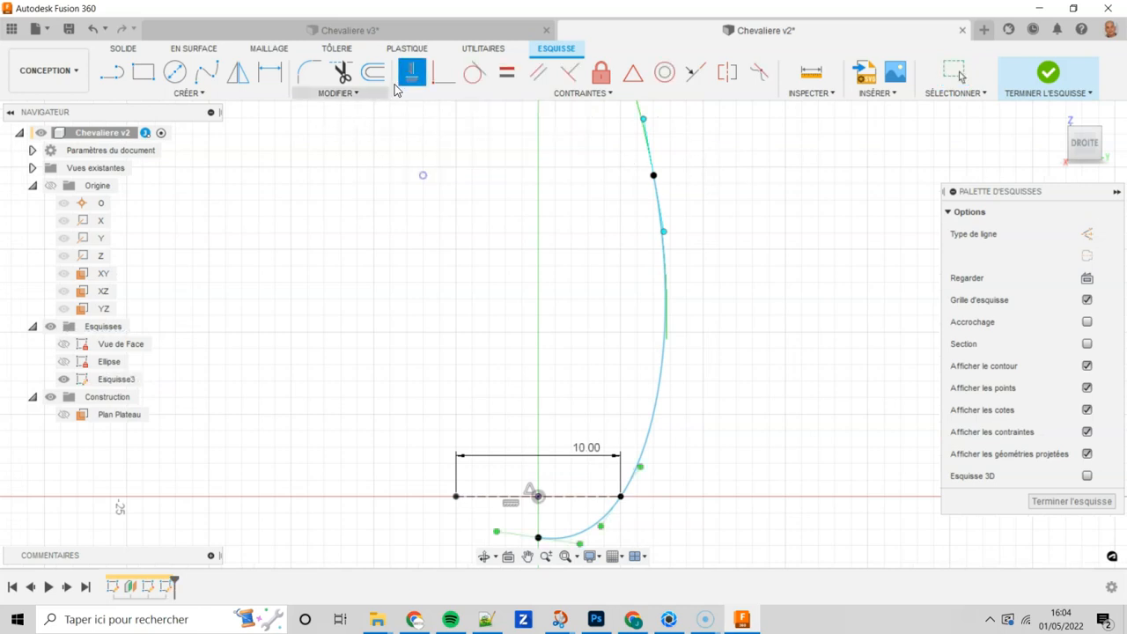
scroll(654, 132, "up", 2)
scroll(653, 128, "up", 1)
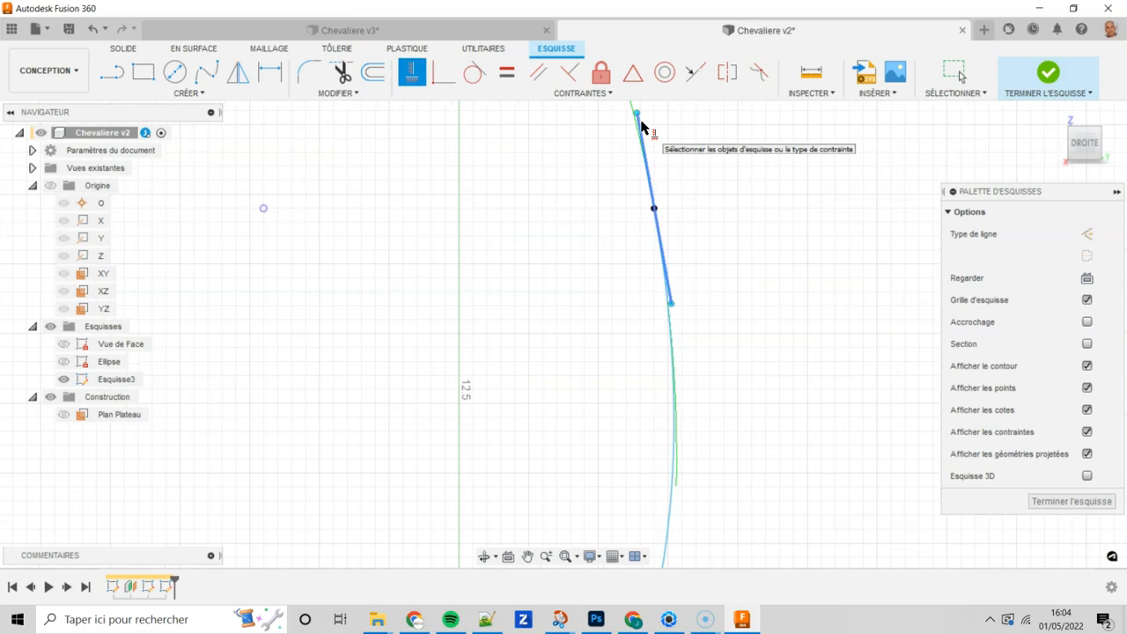
left_click(641, 128)
middle_click_drag(642, 399, 665, 194)
scroll(731, 334, "down", 3)
scroll(634, 460, "up", 3)
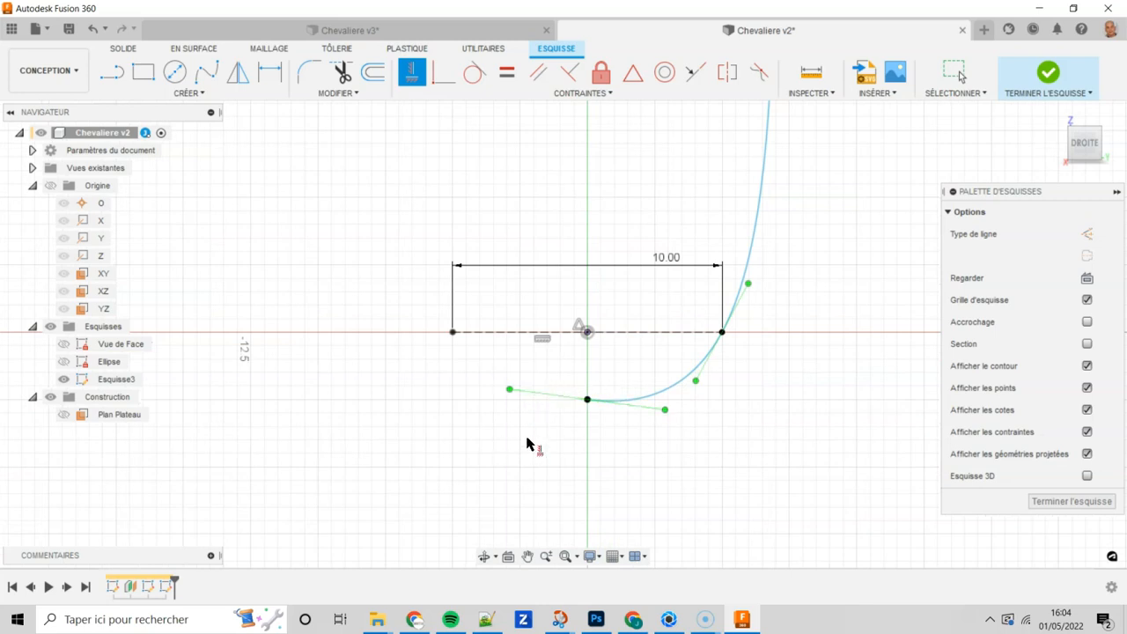
left_click(544, 396)
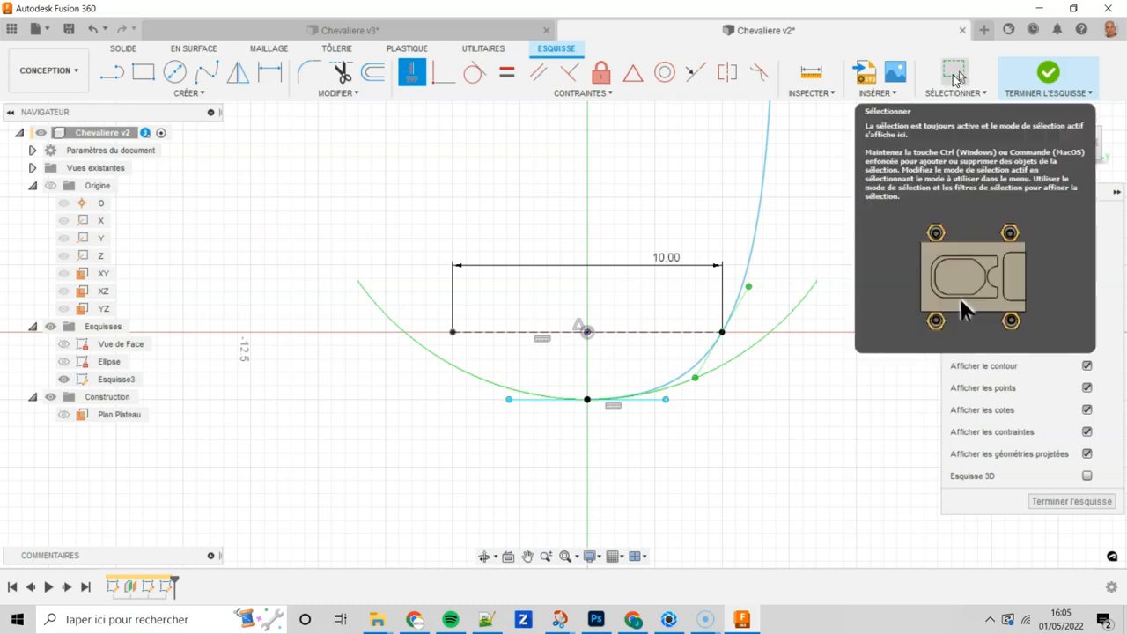
left_click(956, 74)
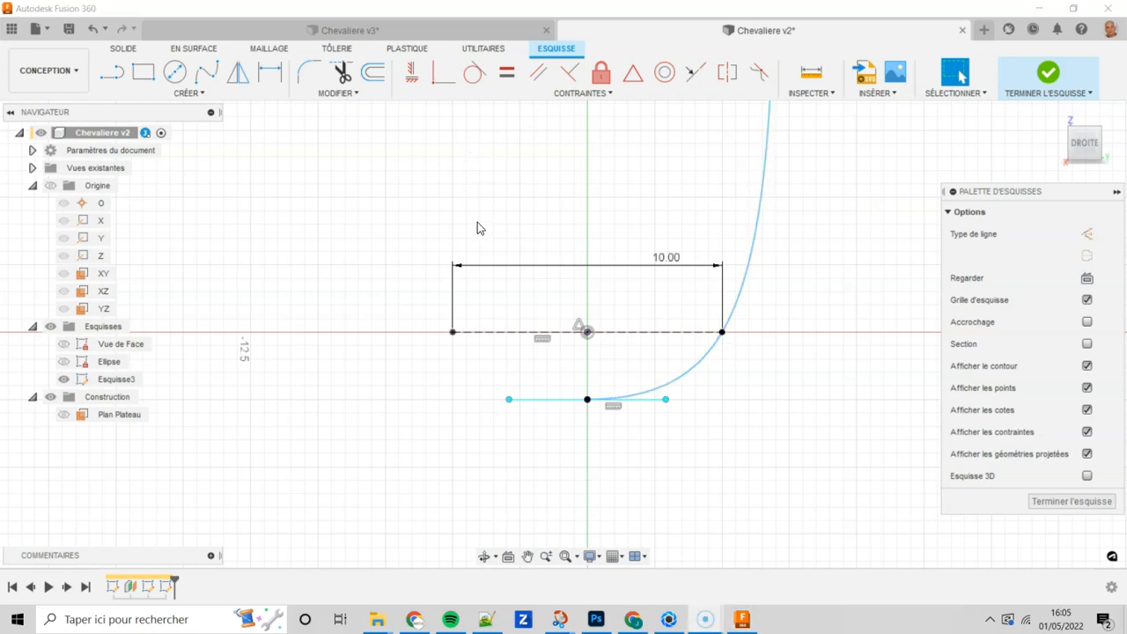
Draw a vertical line from the spline's bottom point to the sketch origin and convert it to a construction line.
left_click(113, 77)
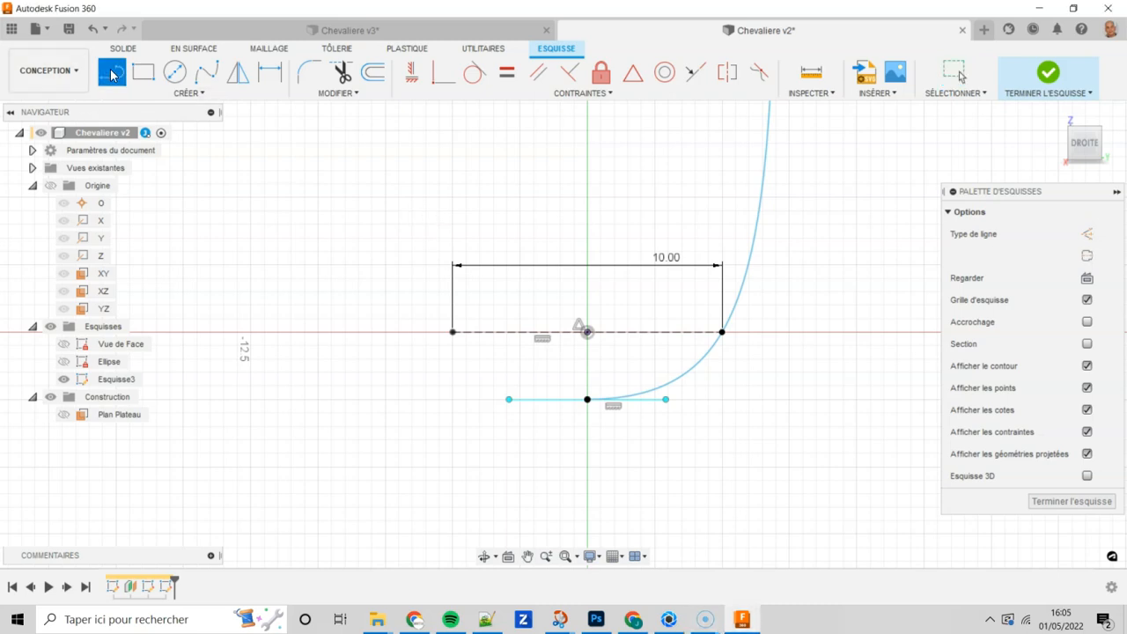
left_click(588, 401)
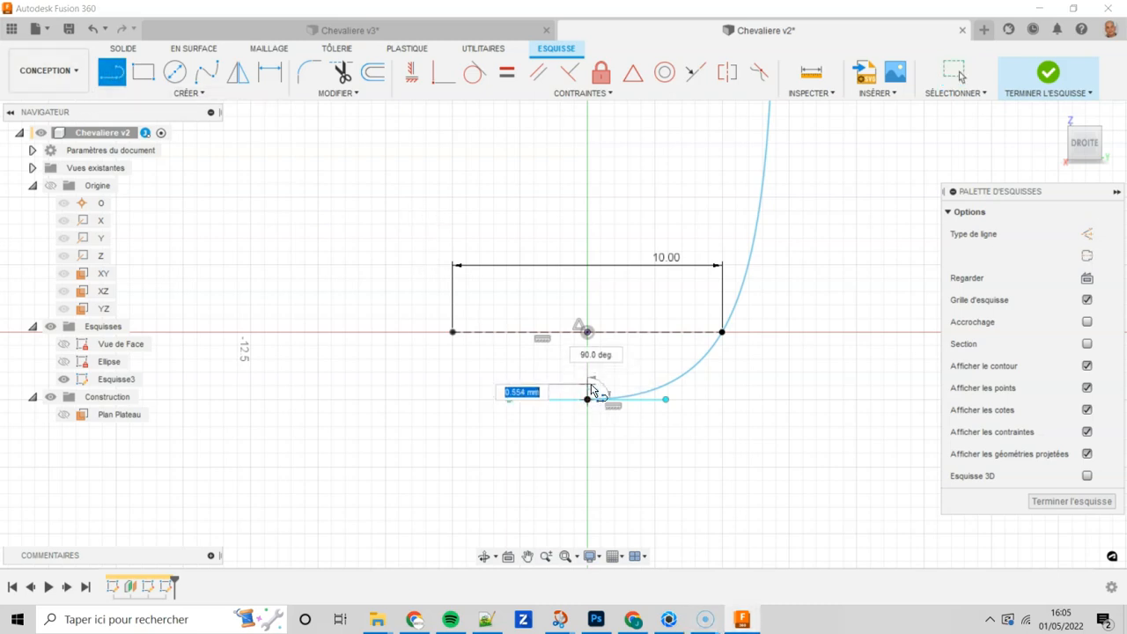
left_click(587, 332)
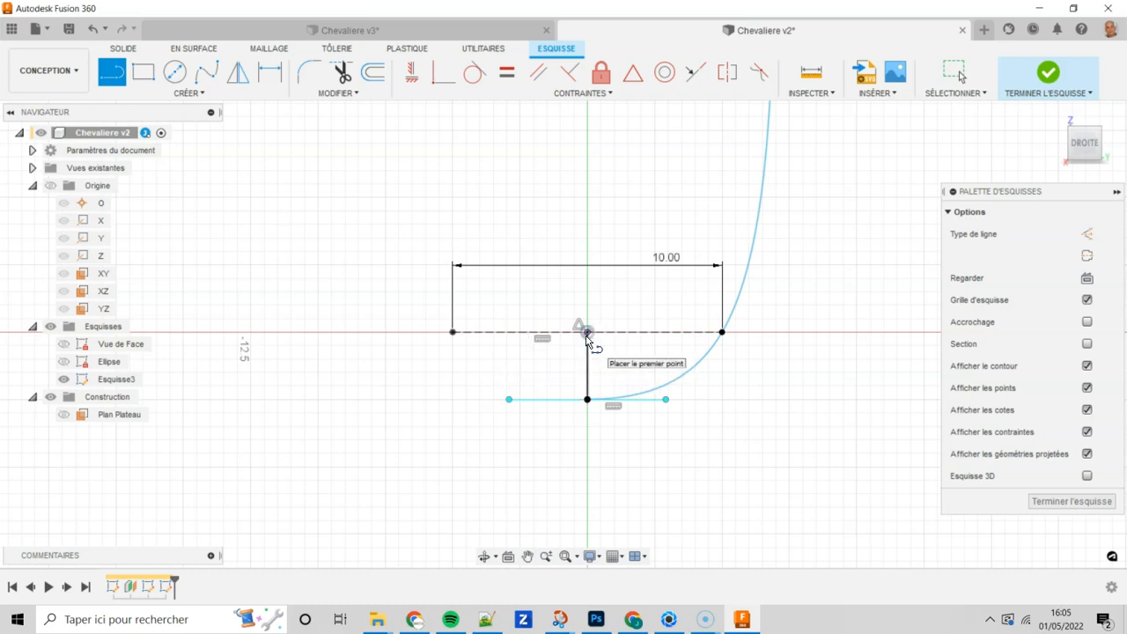
left_click(955, 72)
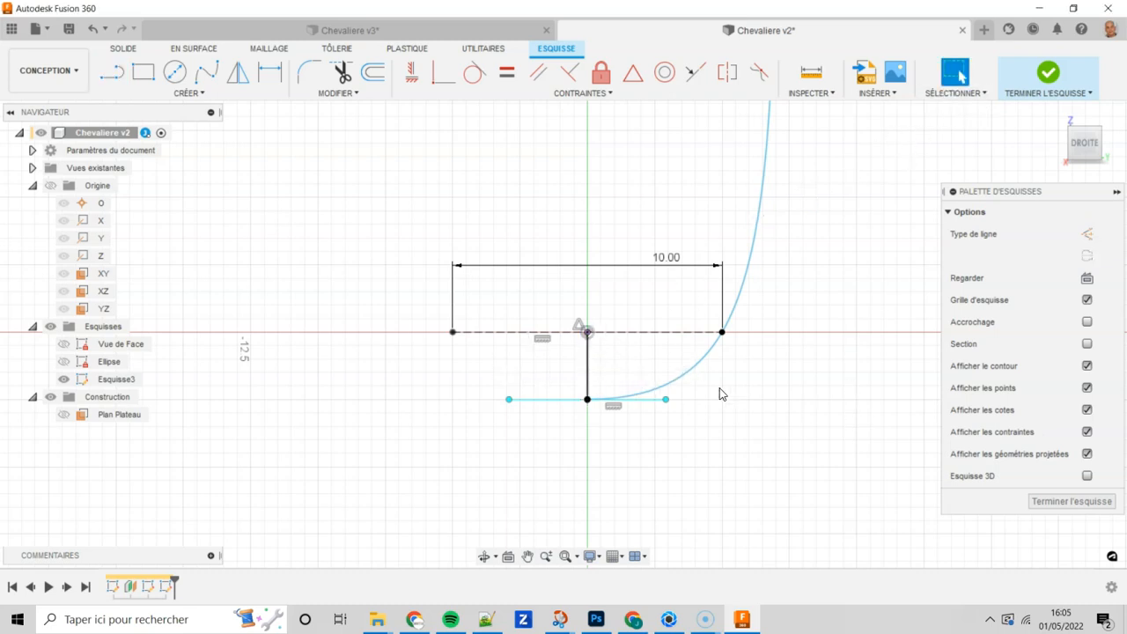
left_click(591, 364)
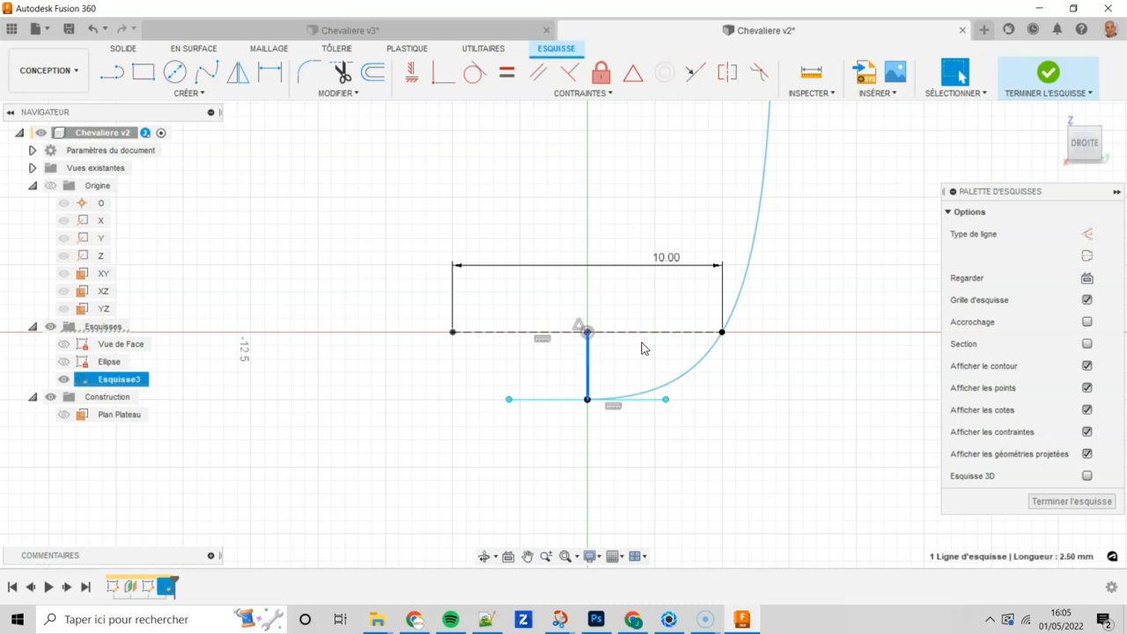
left_click(1088, 234)
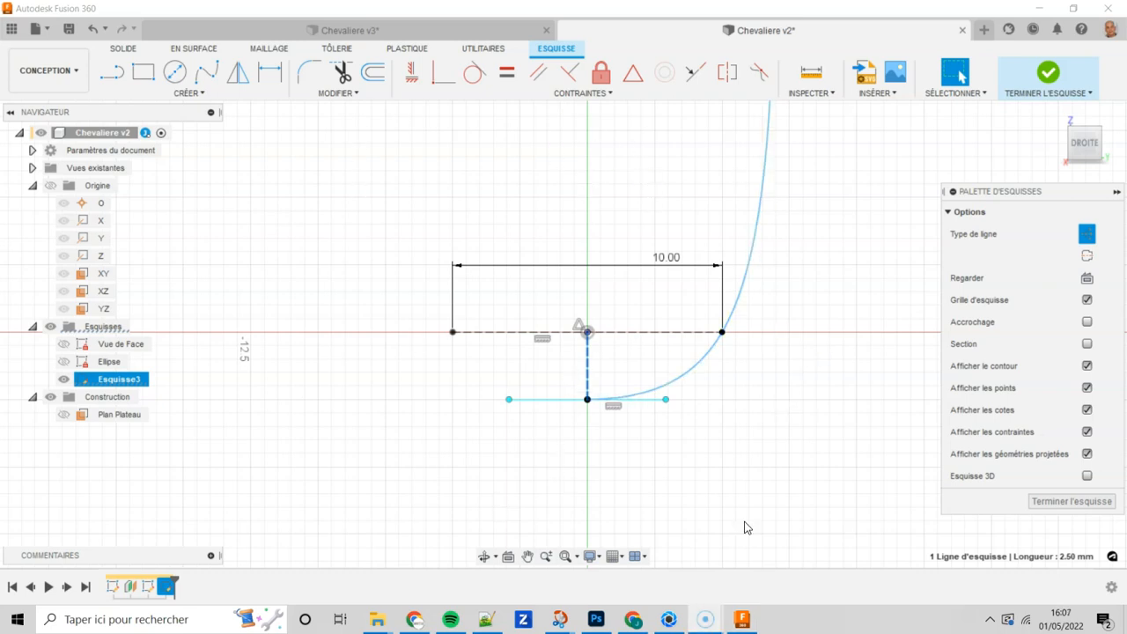
left_click(773, 472)
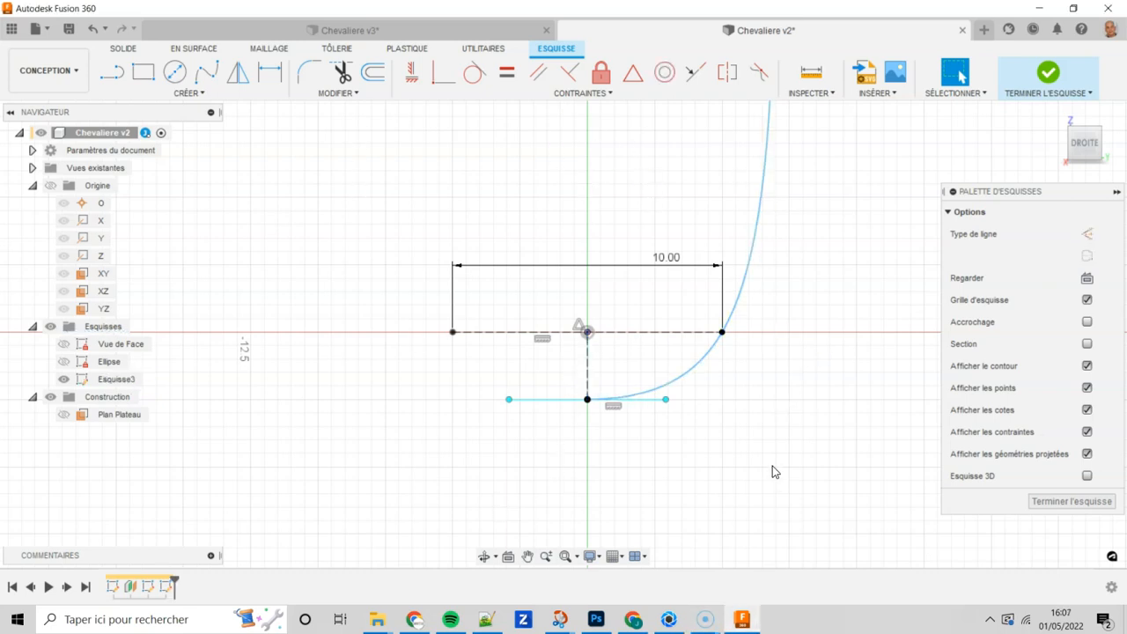
Mirror the profile spline about the short vertical construction line below the origin.
left_click(239, 78)
middle_click_drag(759, 393, 695, 398)
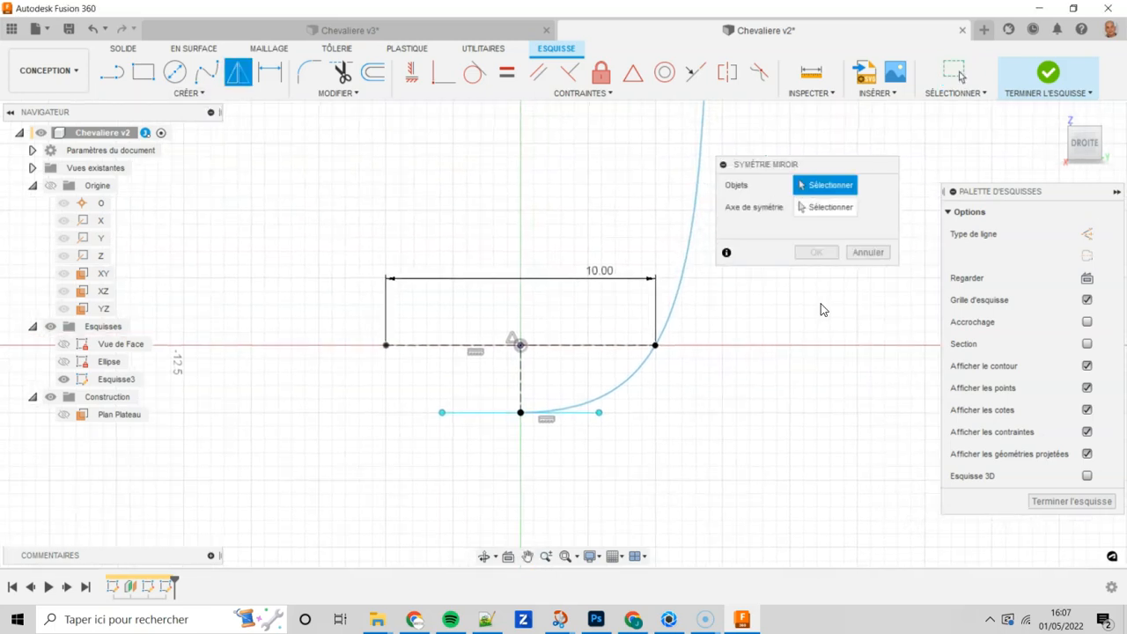
left_click(688, 255)
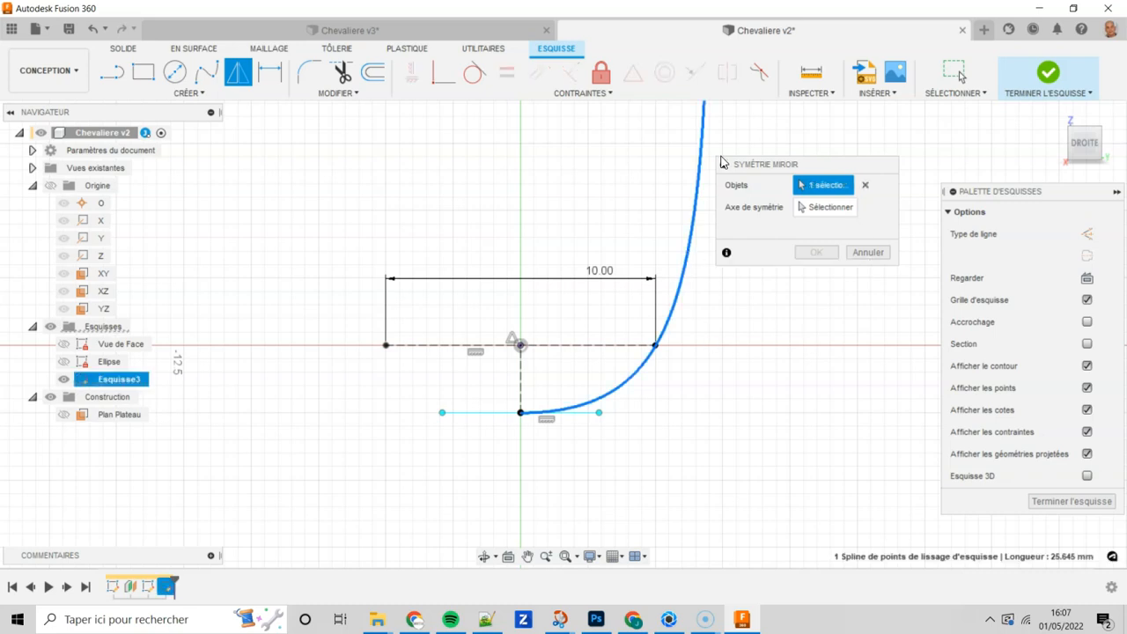
left_click(825, 208)
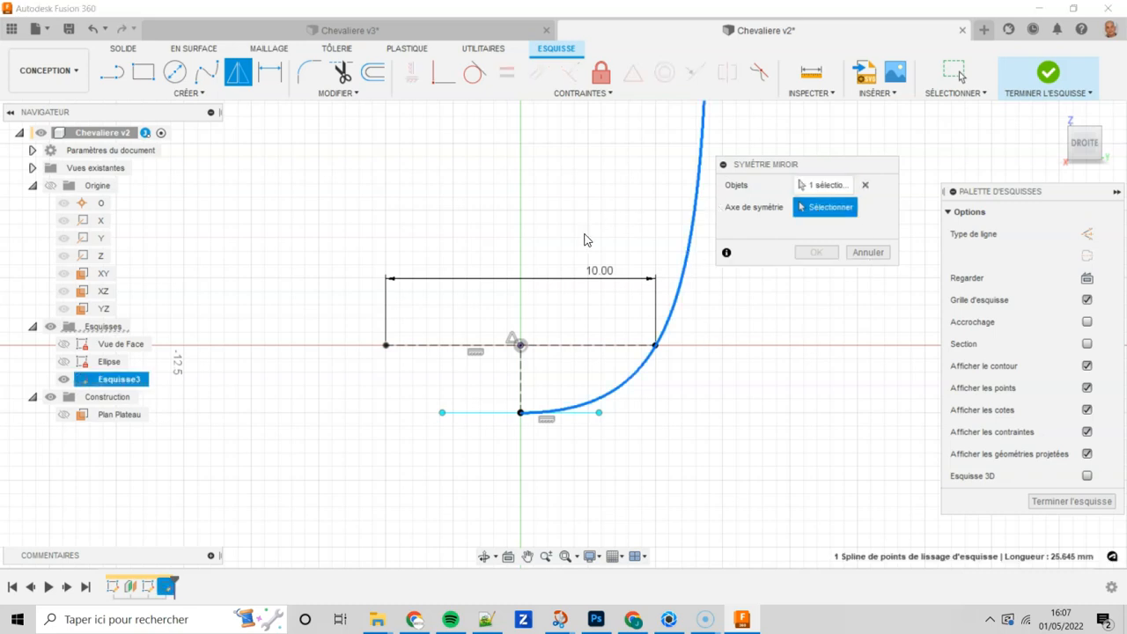
left_click(522, 379)
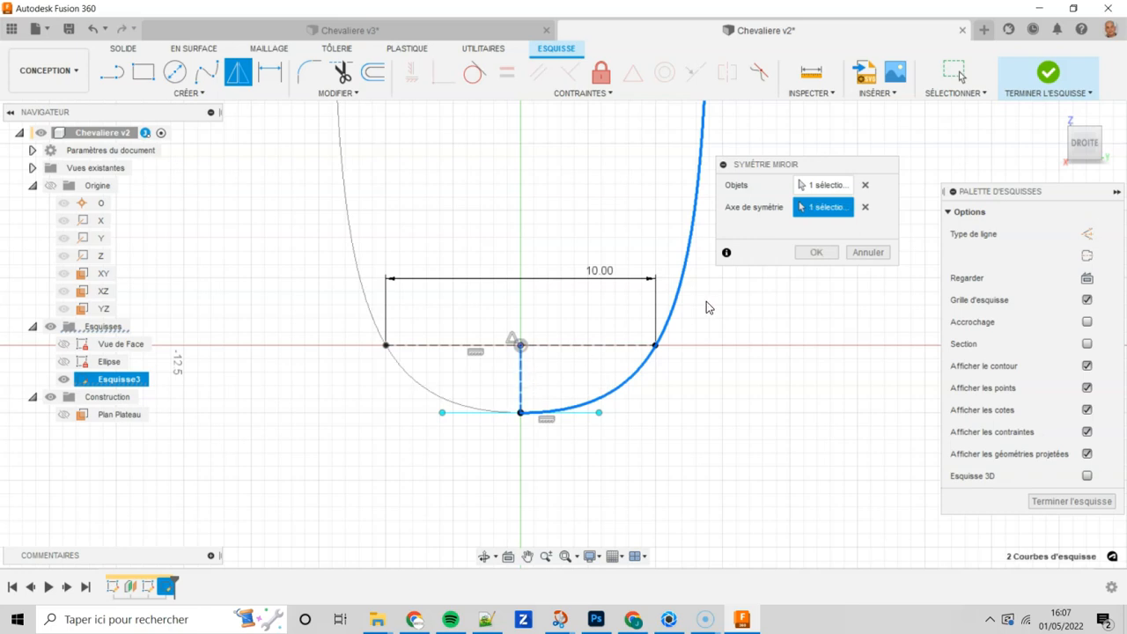
left_click(800, 255)
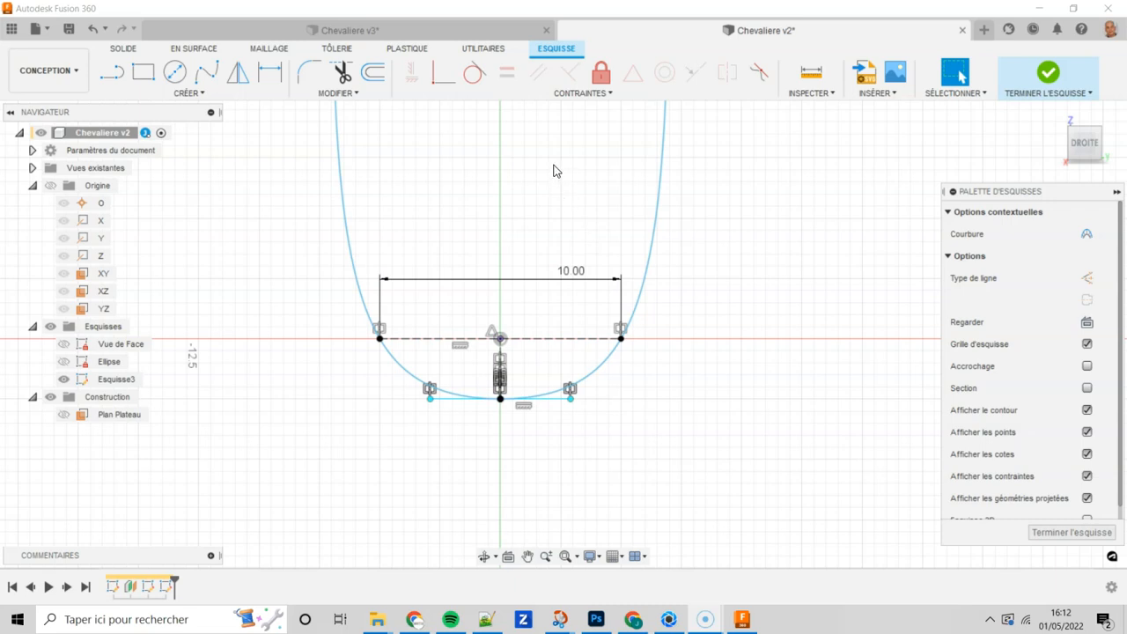
Add the centre point of the Vue de Face sketch to the side sketch with Intersection, showing that sketch only for the selection.
middle_click_drag(553, 170, 523, 397)
scroll(523, 397, "up", 2)
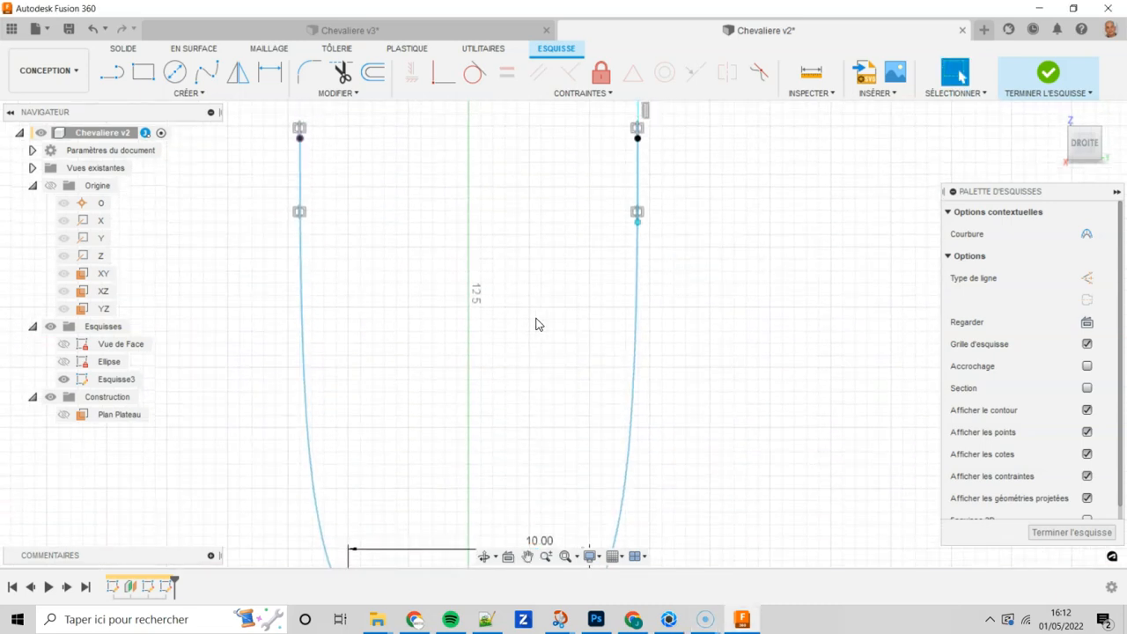
middle_click_drag(567, 228, 568, 270)
middle_click_drag(716, 255, 709, 283)
left_click(633, 220)
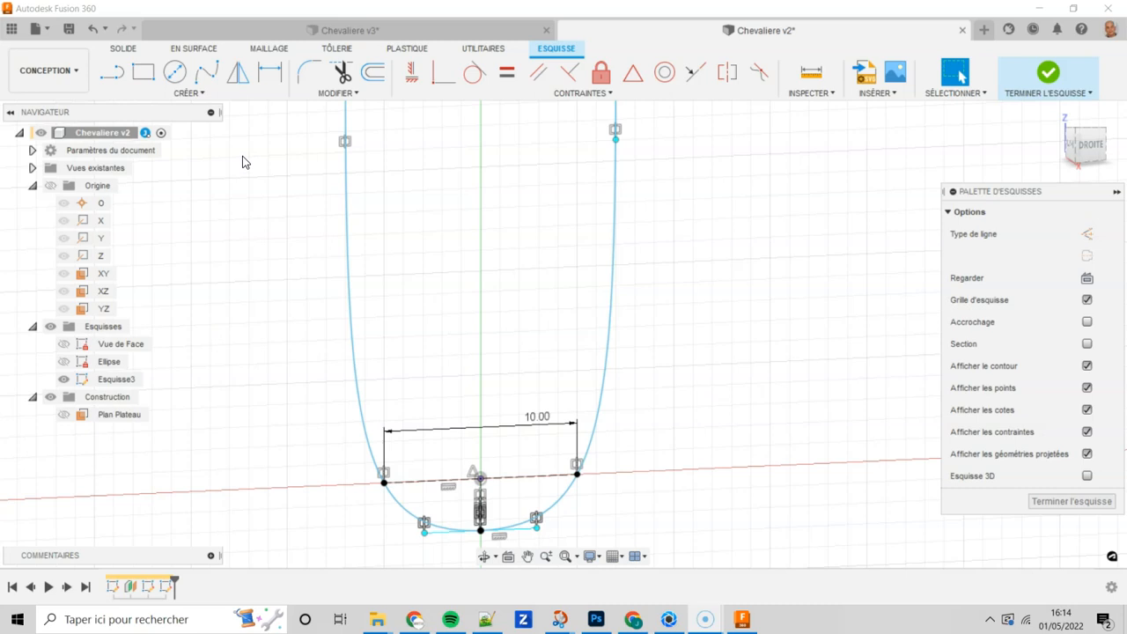
left_click(63, 345)
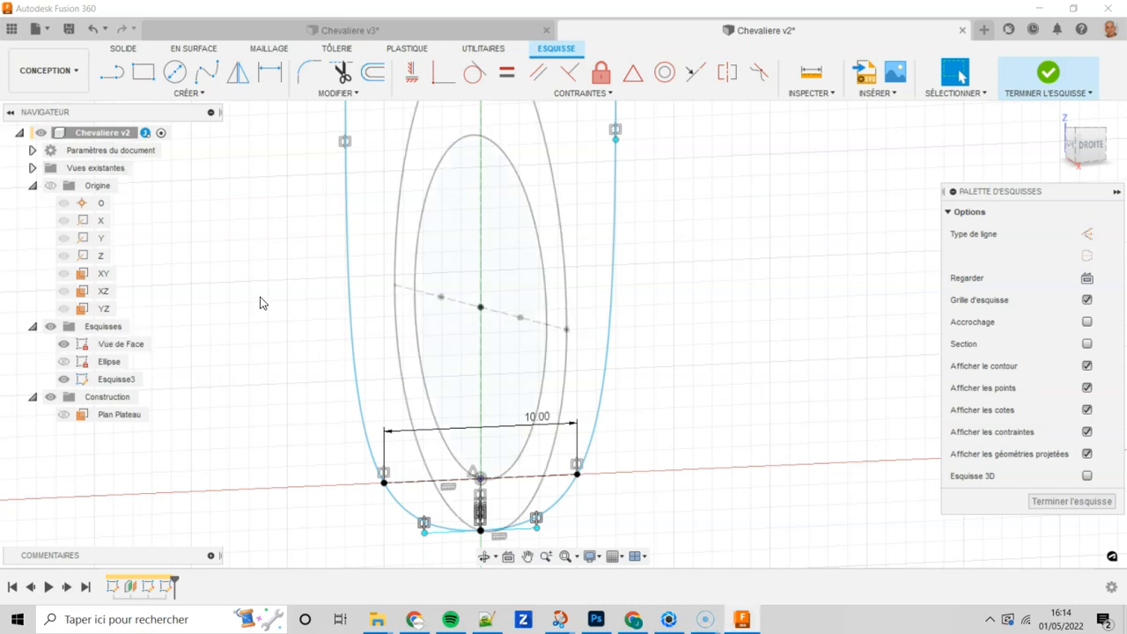
left_click(196, 94)
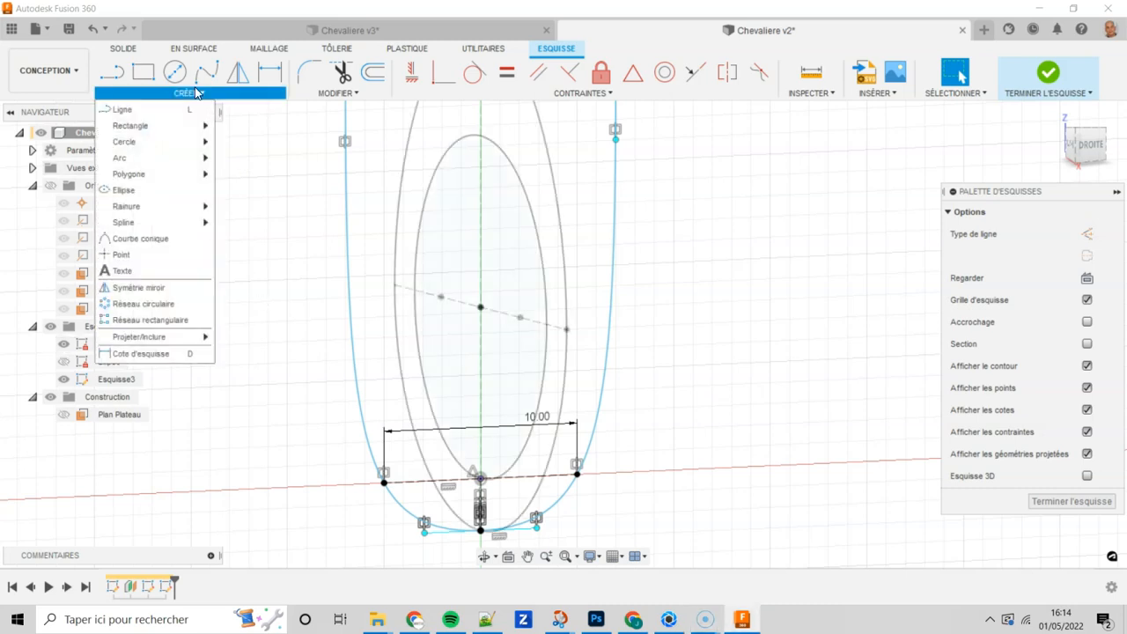
mouse_move(195, 340)
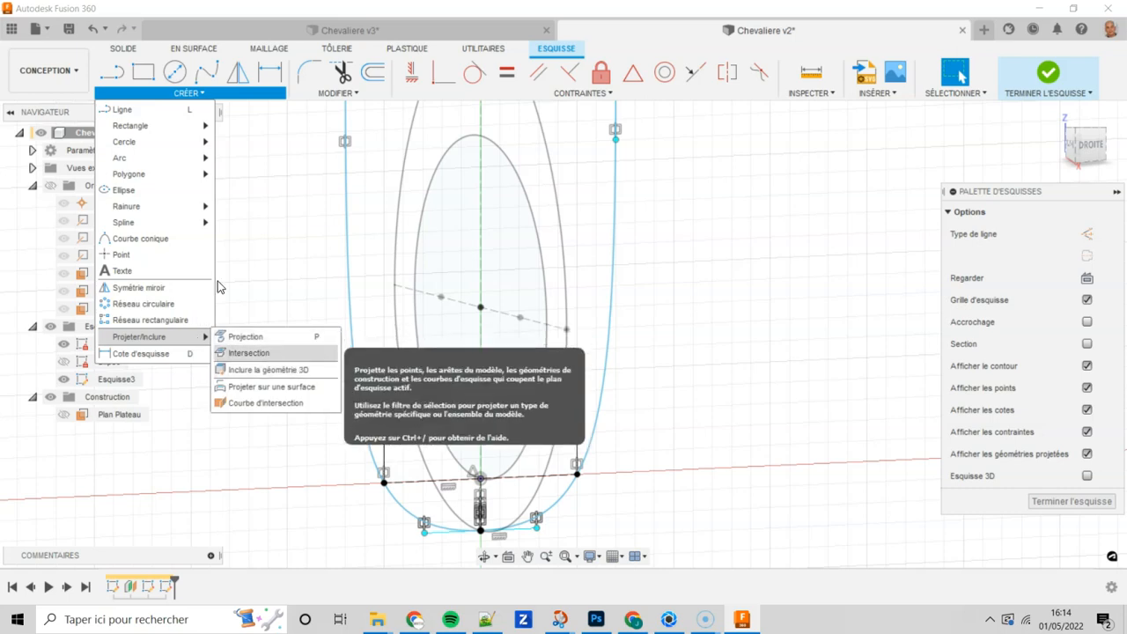
left_click(284, 354)
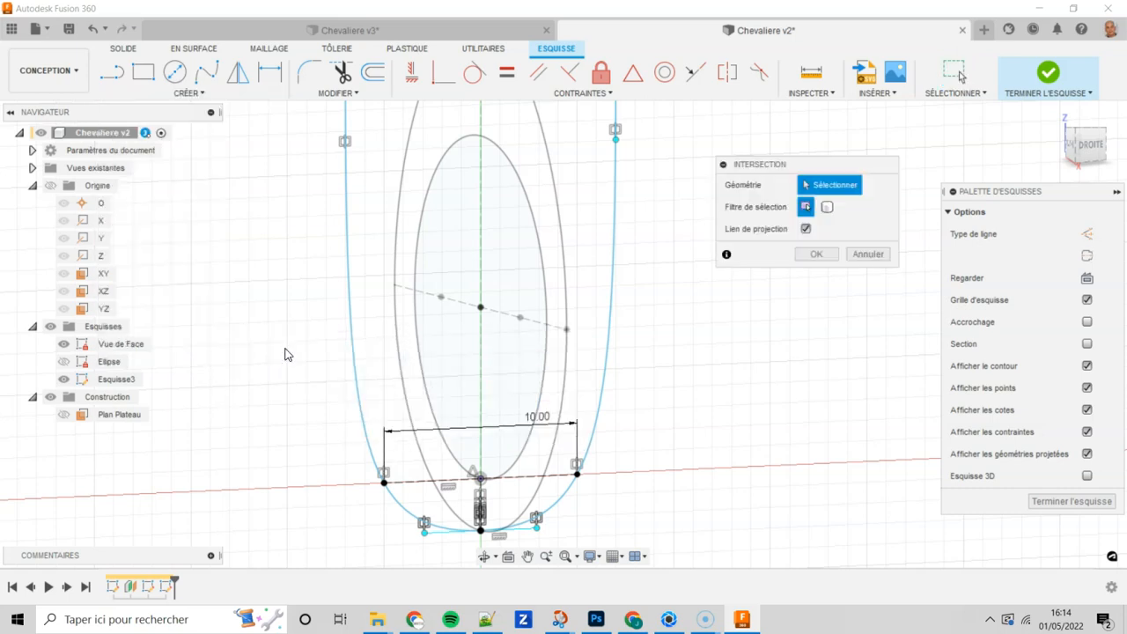
left_click(481, 310)
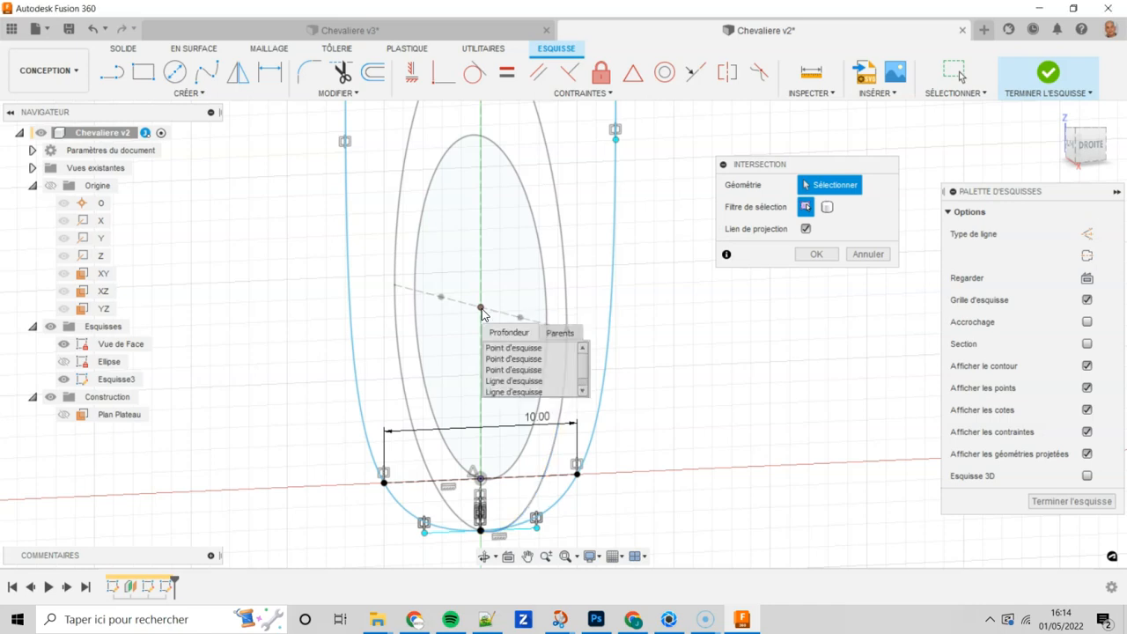
left_click(510, 349)
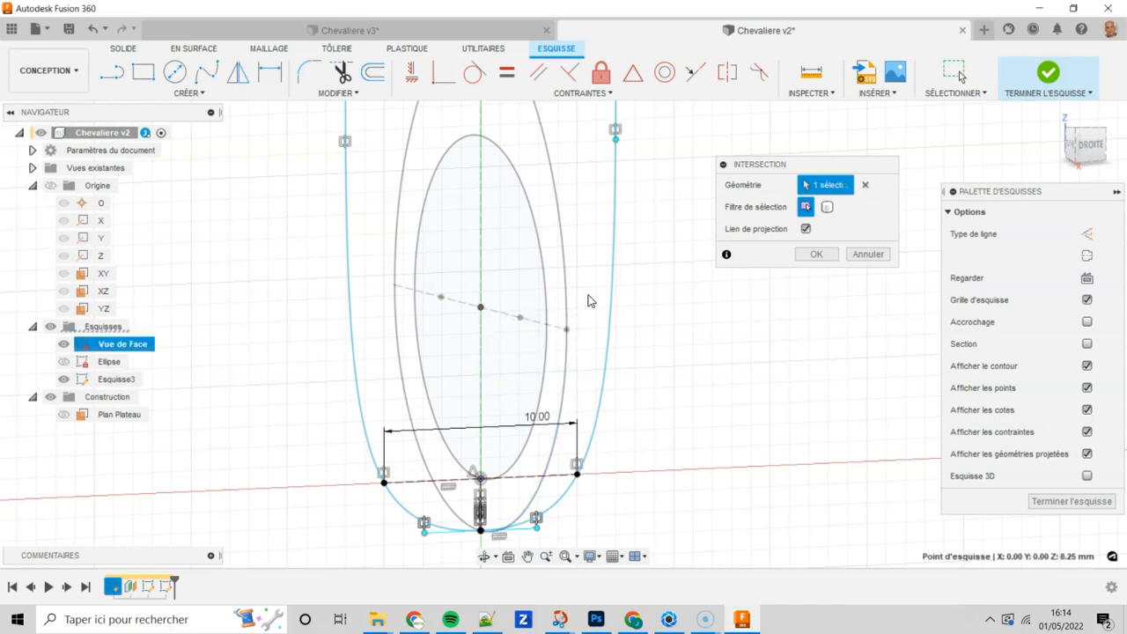
left_click(816, 254)
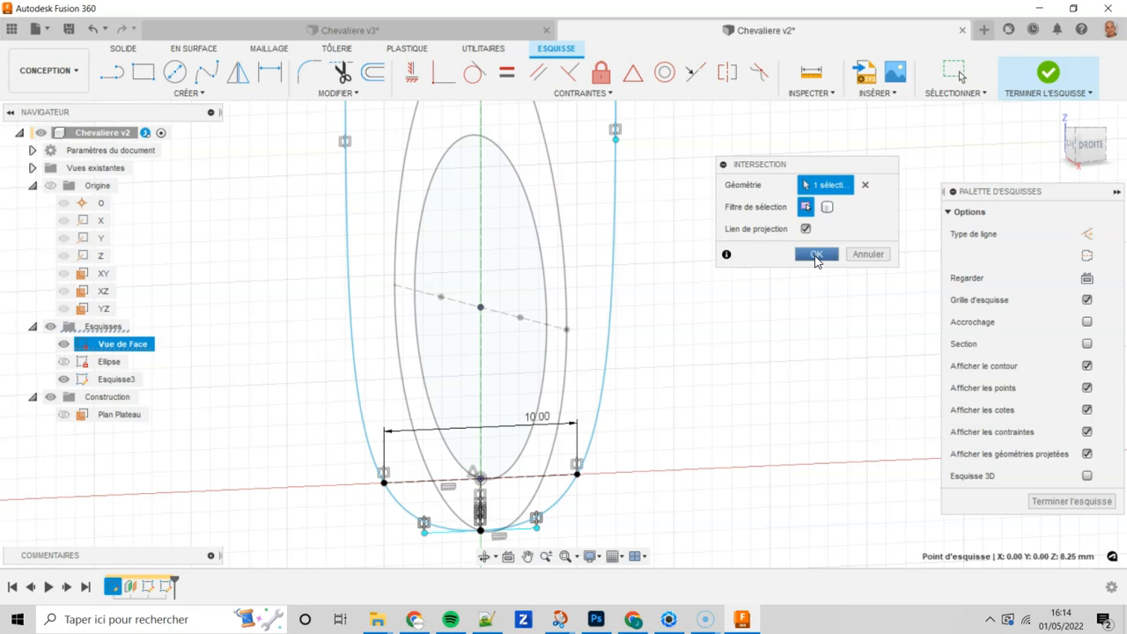
left_click(65, 345)
left_click(63, 344)
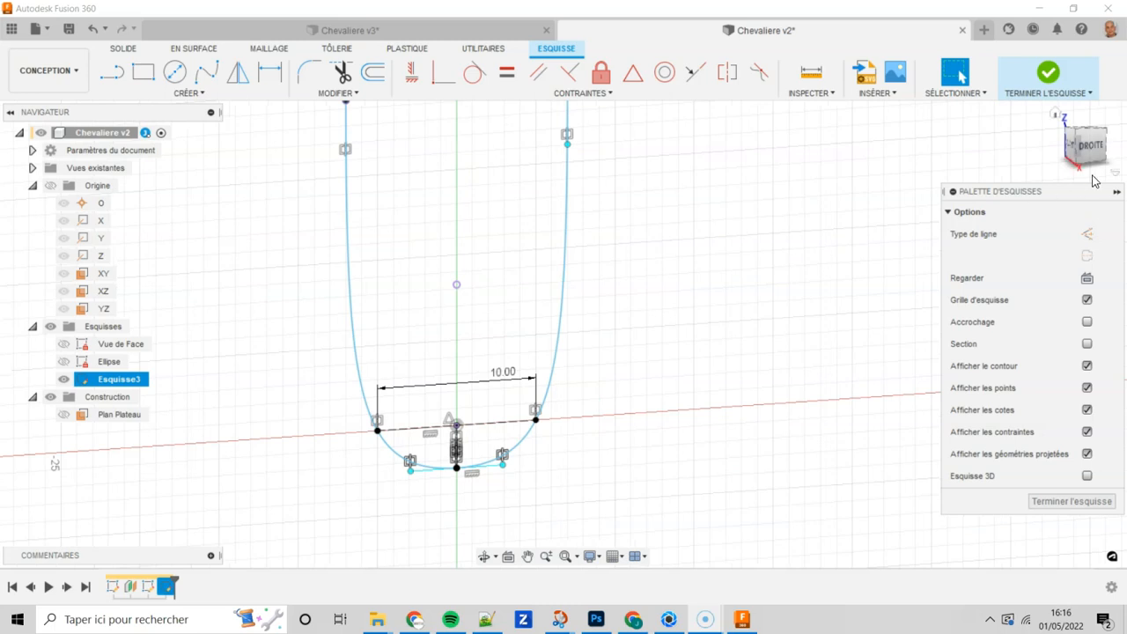
In the straight-on right view, draw a free vertical line inside the profile, just right of the intersected centre point.
left_click(1089, 148)
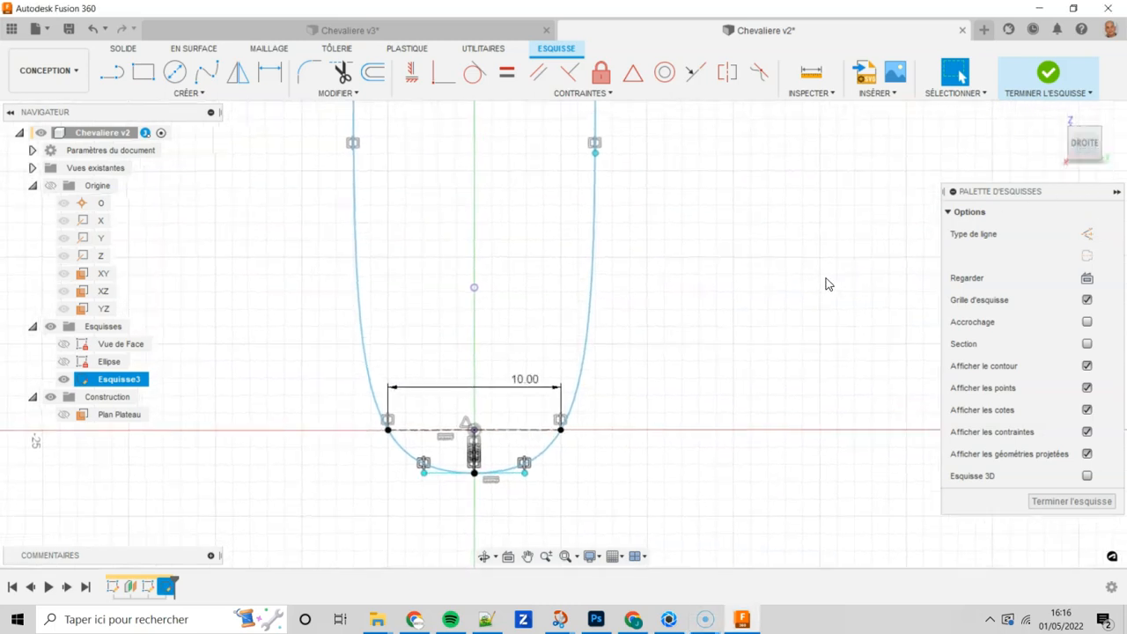
left_click(109, 74)
left_click(446, 221)
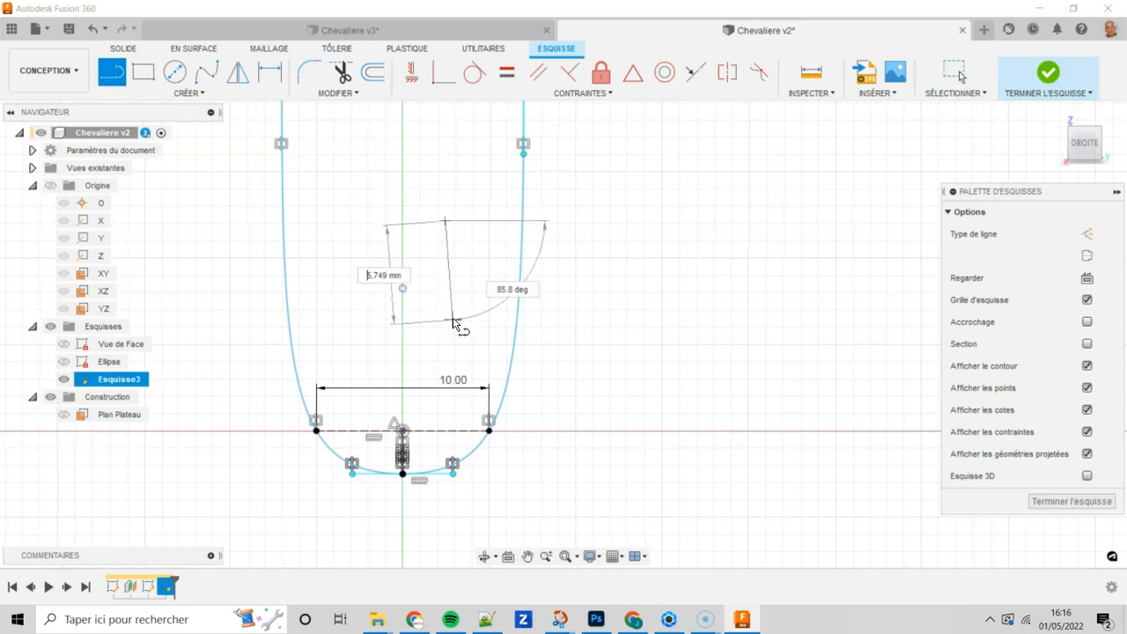
left_click(444, 335)
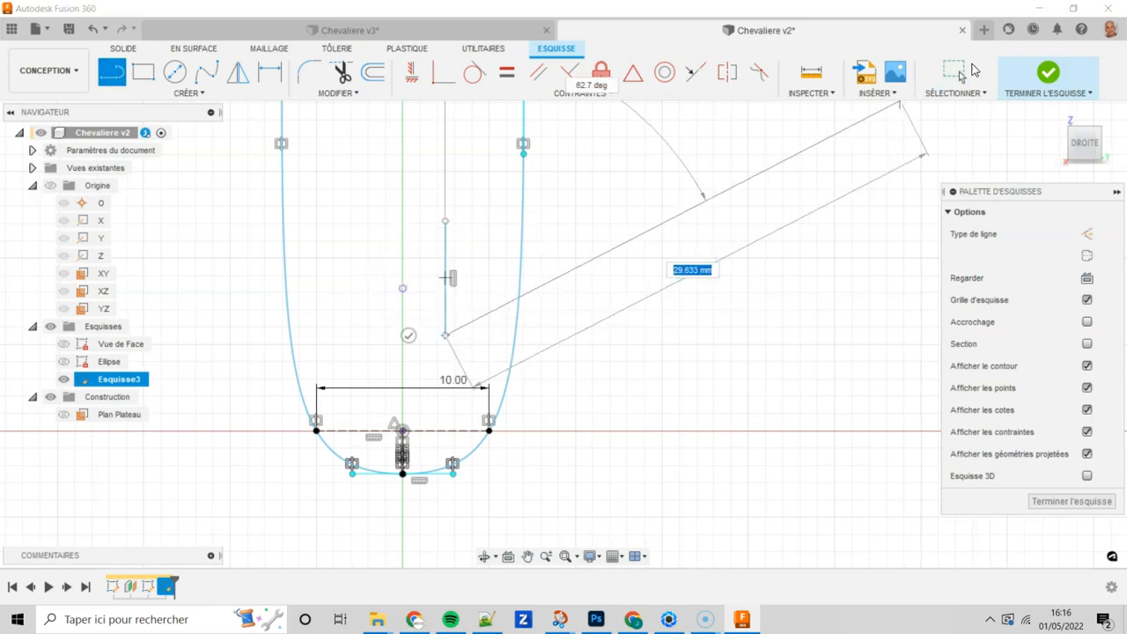
left_click(956, 70)
scroll(782, 259, "up", 2)
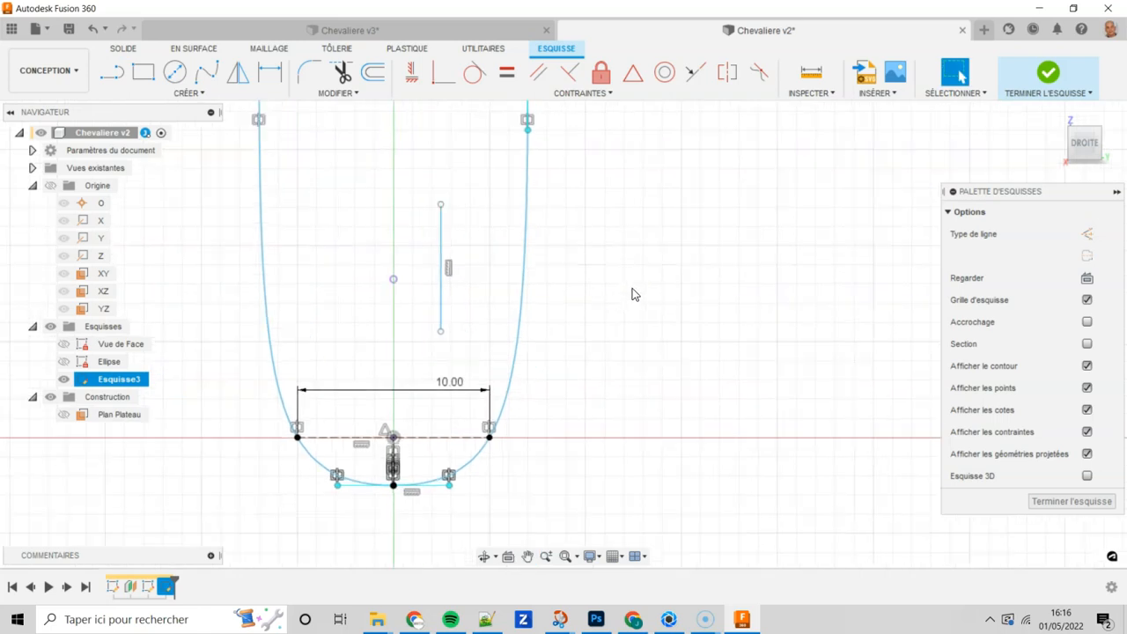
scroll(502, 300, "down", 1)
Stretch the vertical line's lower end below the profile to Z about -4.3 mm and lower its upper end to Z about 8.7 mm.
left_click_drag(487, 275, 495, 446)
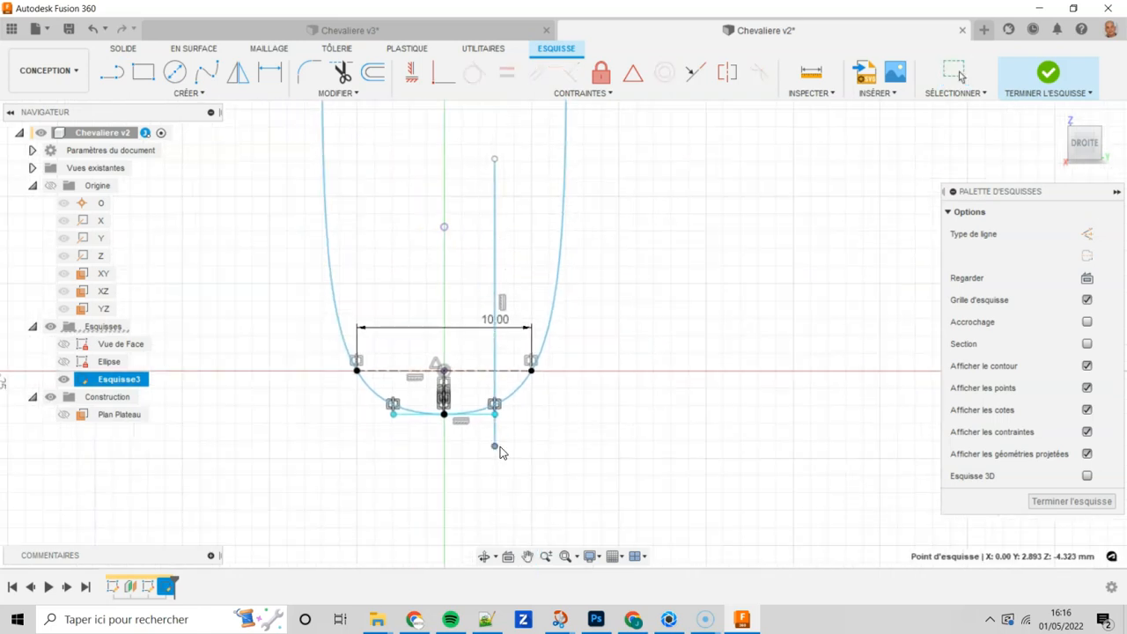
scroll(630, 404, "up", 1)
middle_click_drag(630, 404, 623, 493)
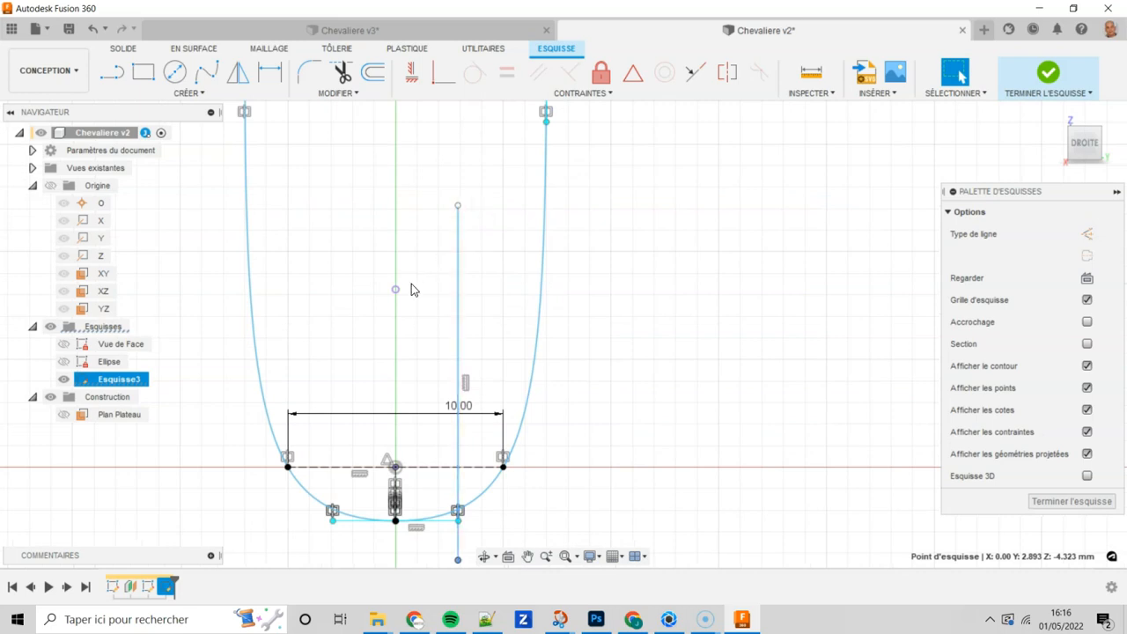
left_click(458, 284)
left_click(509, 279)
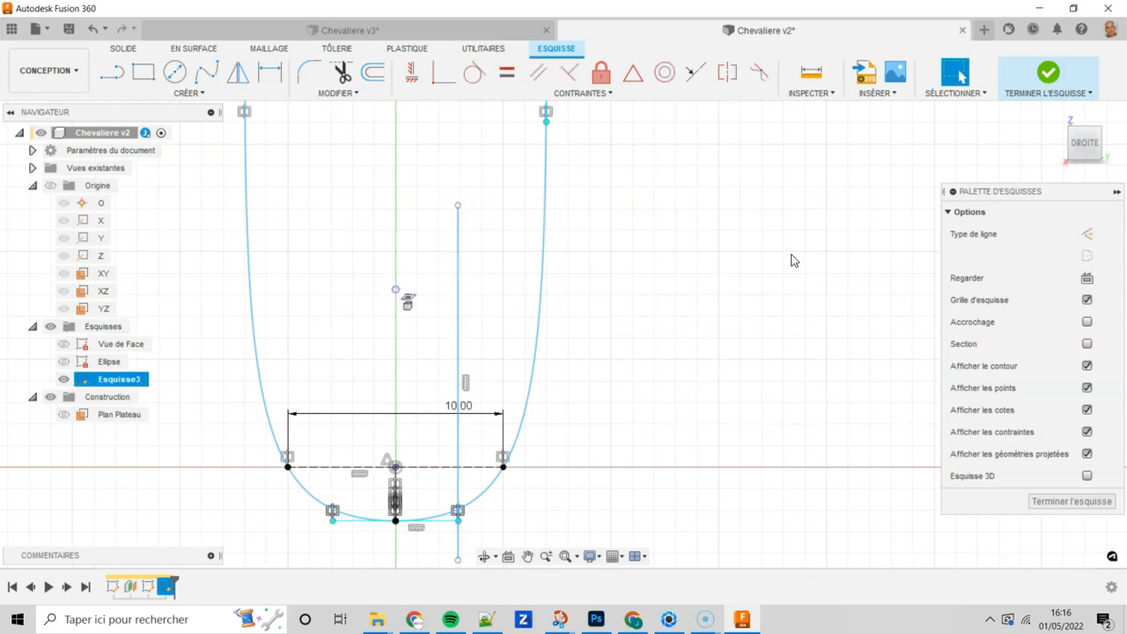
left_click_drag(460, 208, 458, 283)
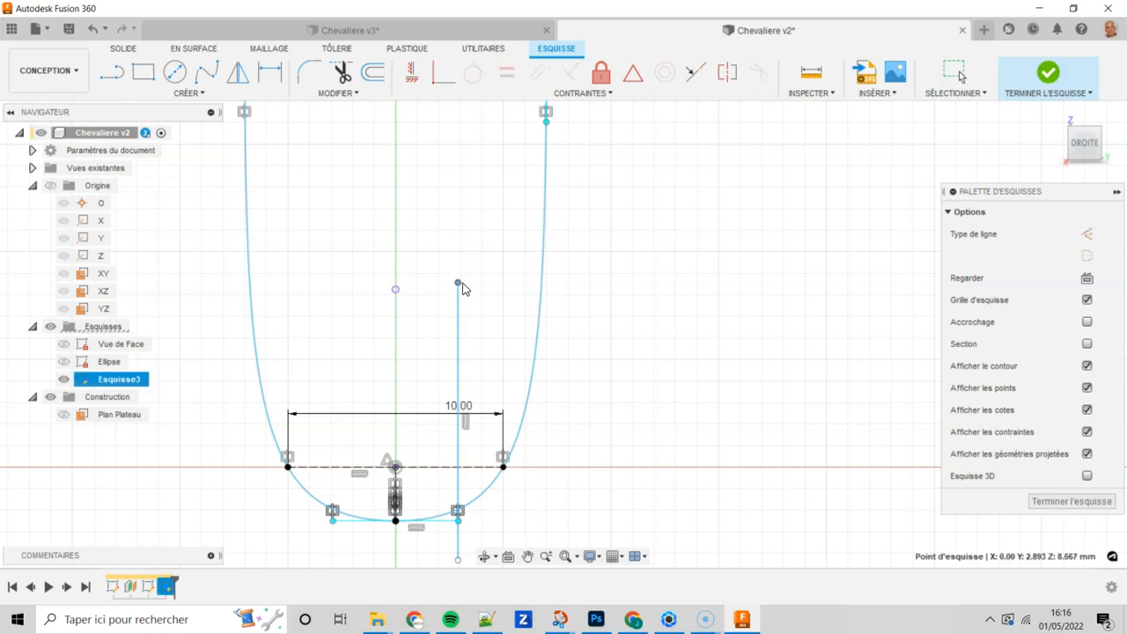
Align the vertical line's upper end horizontally with the intersected centre point using a Horizontal/Vertical constraint.
left_click(671, 254)
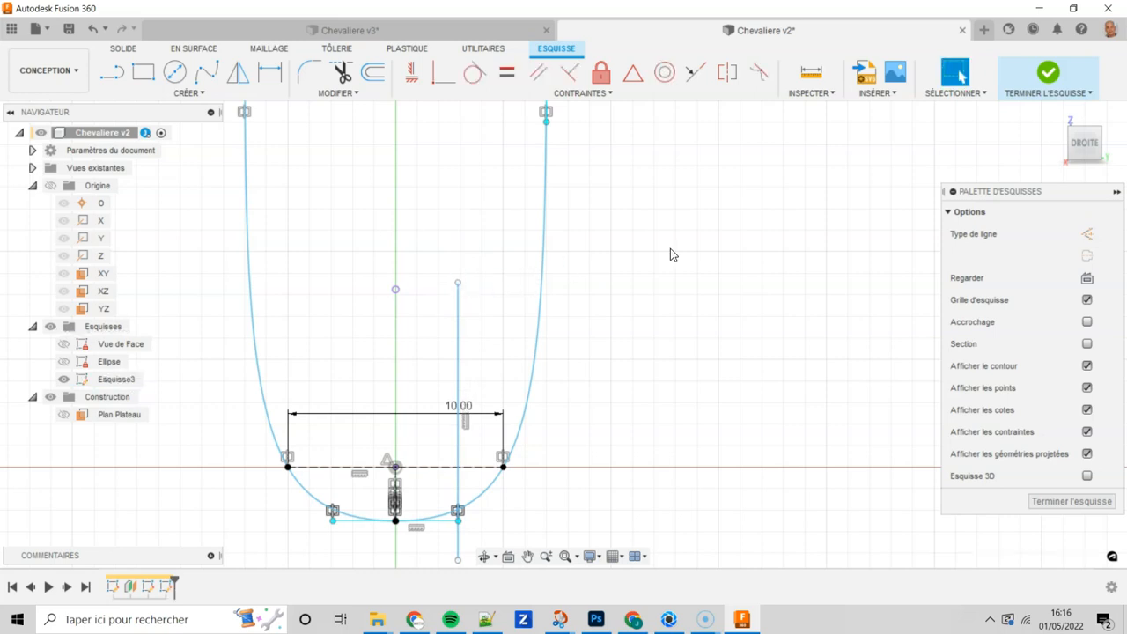
left_click(412, 74)
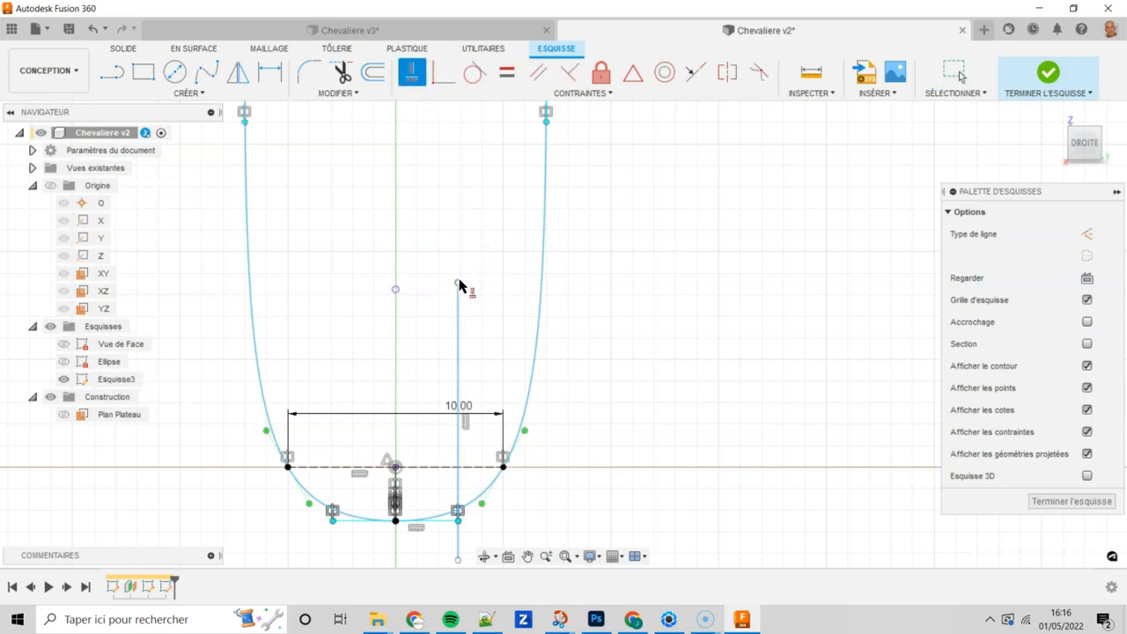
left_click(458, 283)
left_click(395, 289)
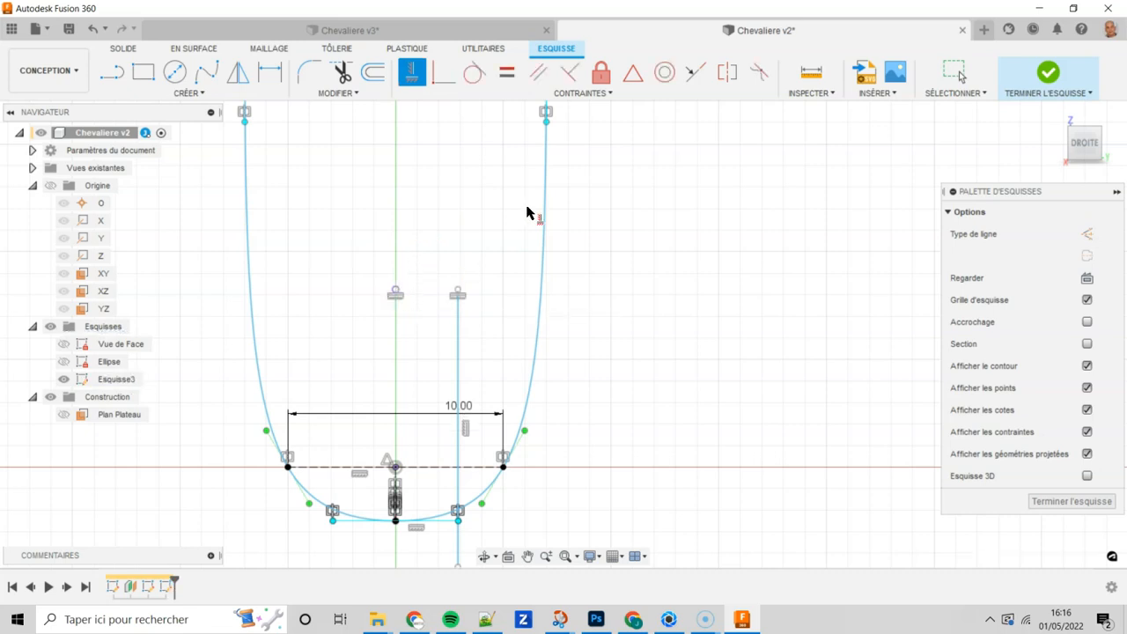
left_click(955, 74)
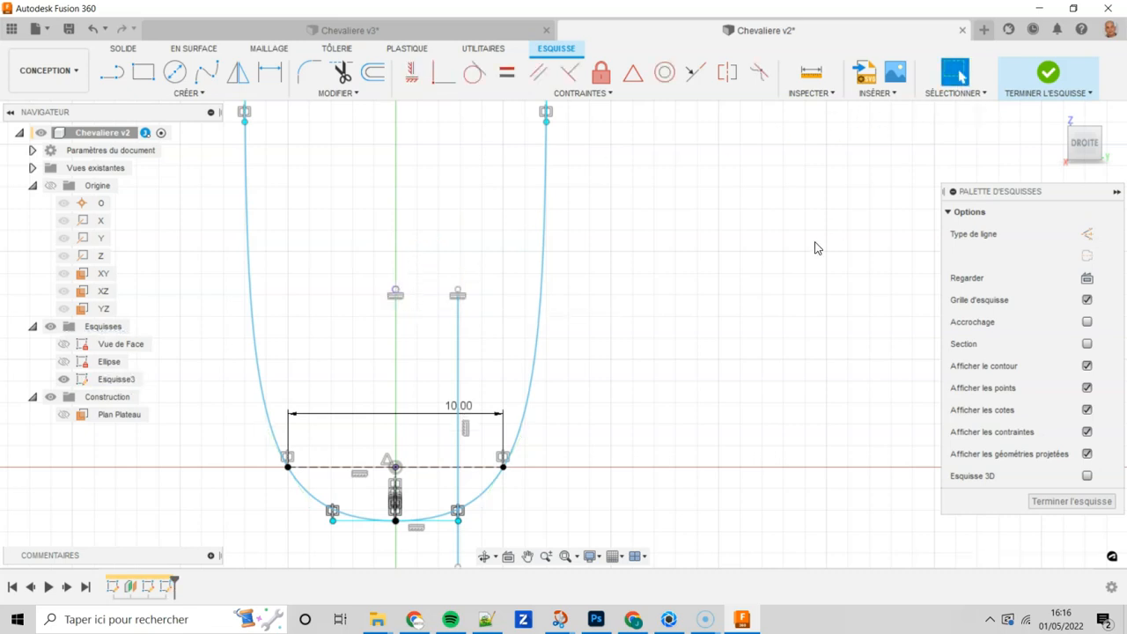
Shorten the profile spline's bottom tangent handle clear of the vertical line, and raise the line's lower end to Z about -2.9 mm.
middle_click_drag(672, 428, 687, 327)
scroll(604, 403, "up", 4)
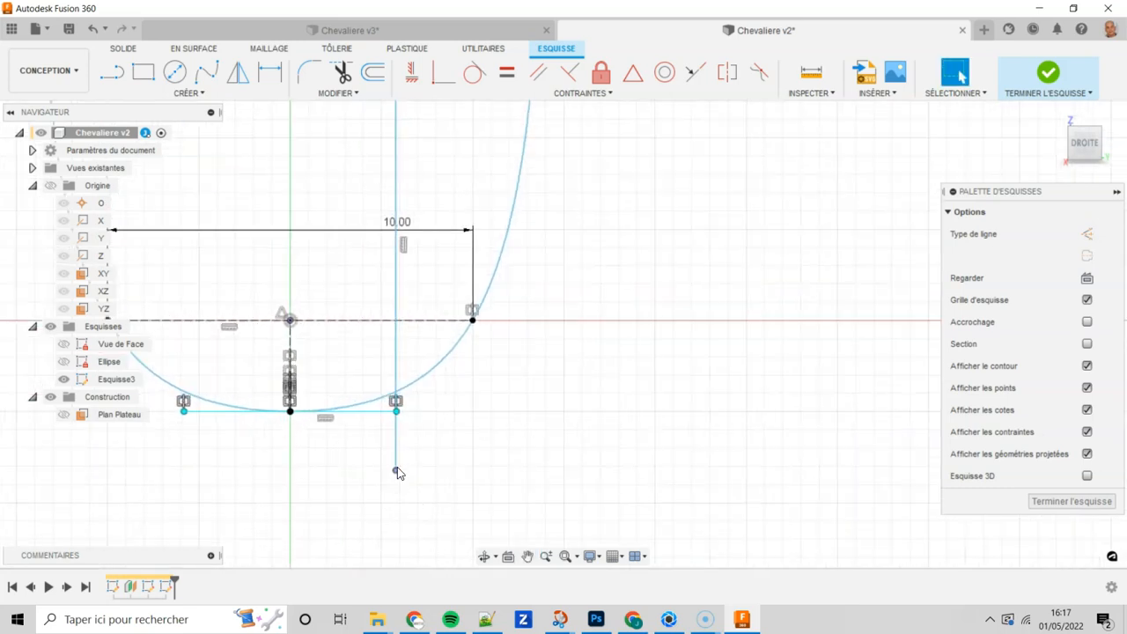
left_click(396, 489)
scroll(410, 423, "up", 2)
scroll(411, 430, "up", 3)
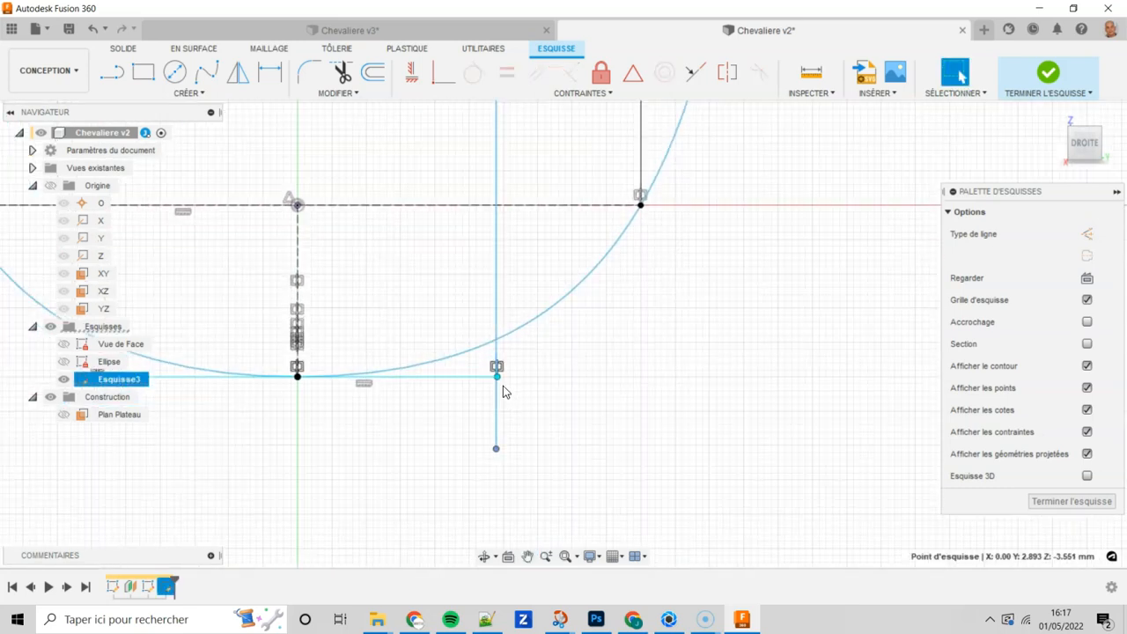
left_click(493, 376)
left_click_drag(492, 377, 476, 378)
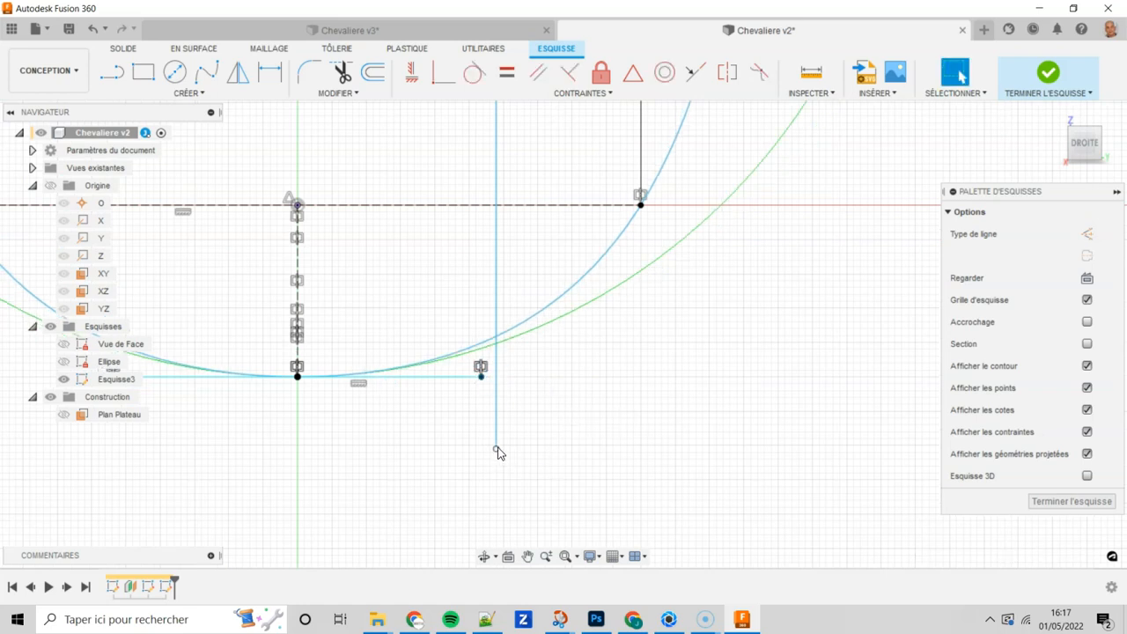
left_click_drag(497, 449, 500, 407)
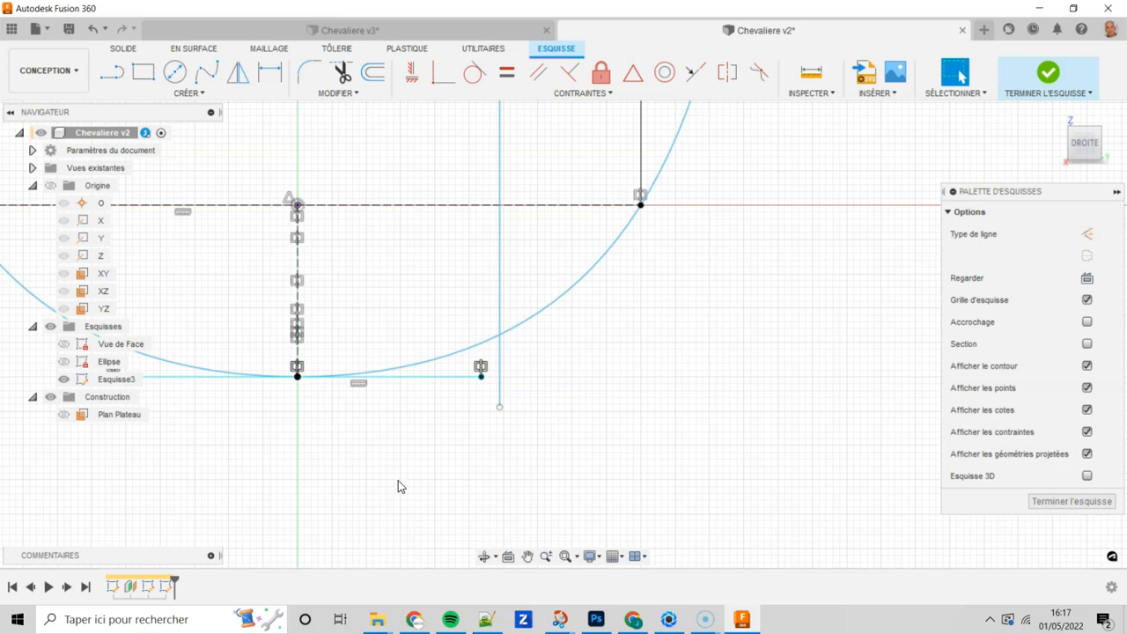
Align the vertical line's lower end horizontally with the lowest centre point of the profile spline.
left_click(408, 78)
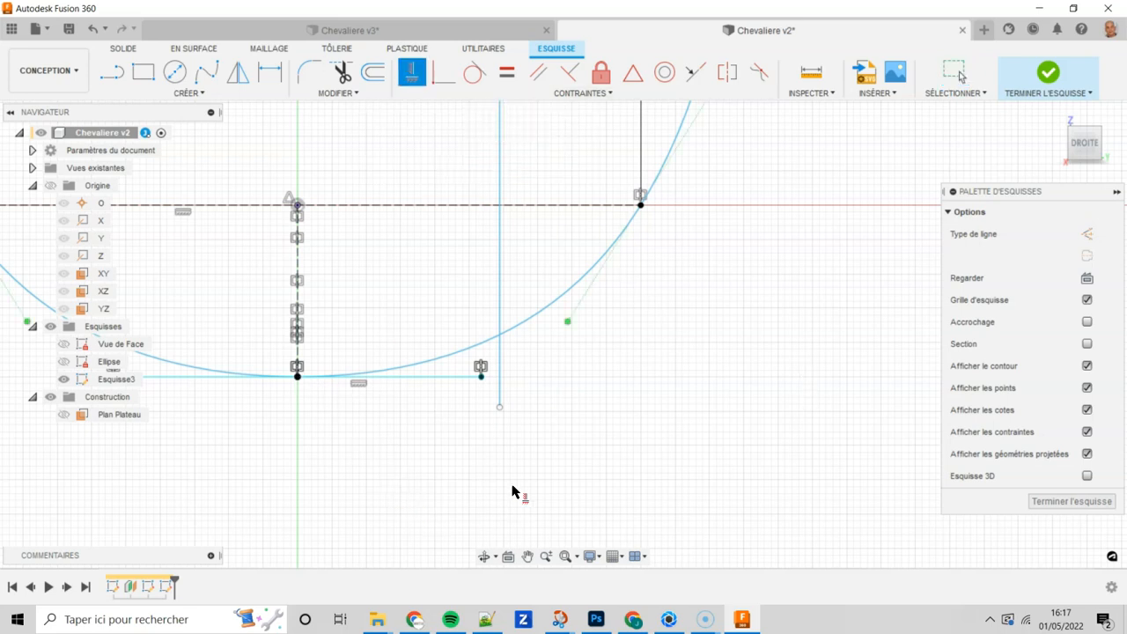
left_click(500, 407)
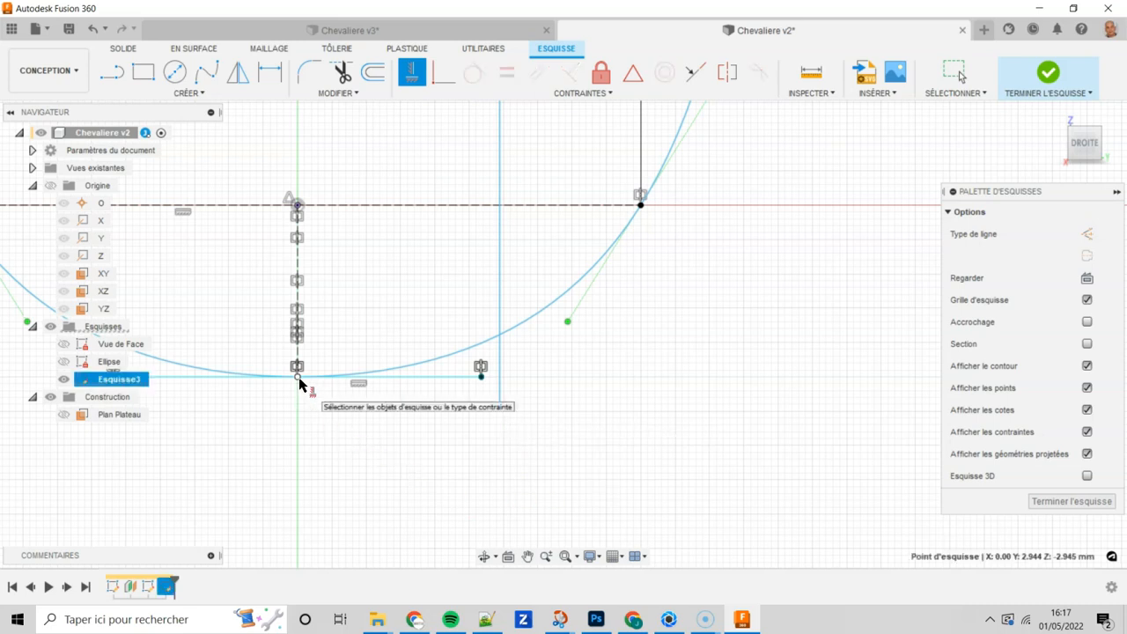
left_click(297, 377)
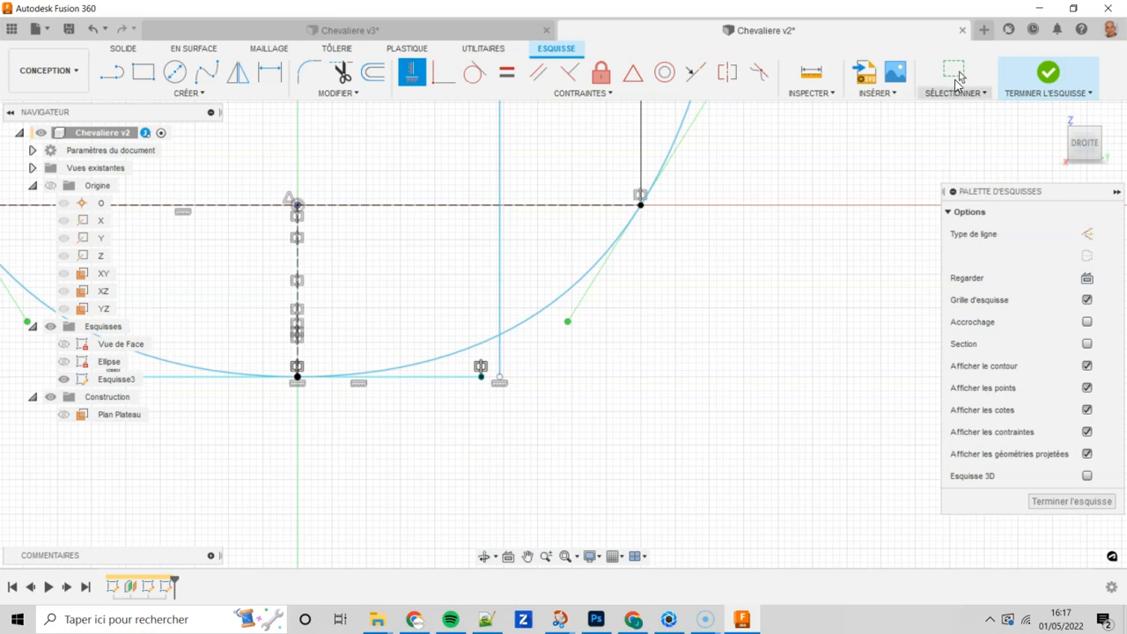
left_click(955, 75)
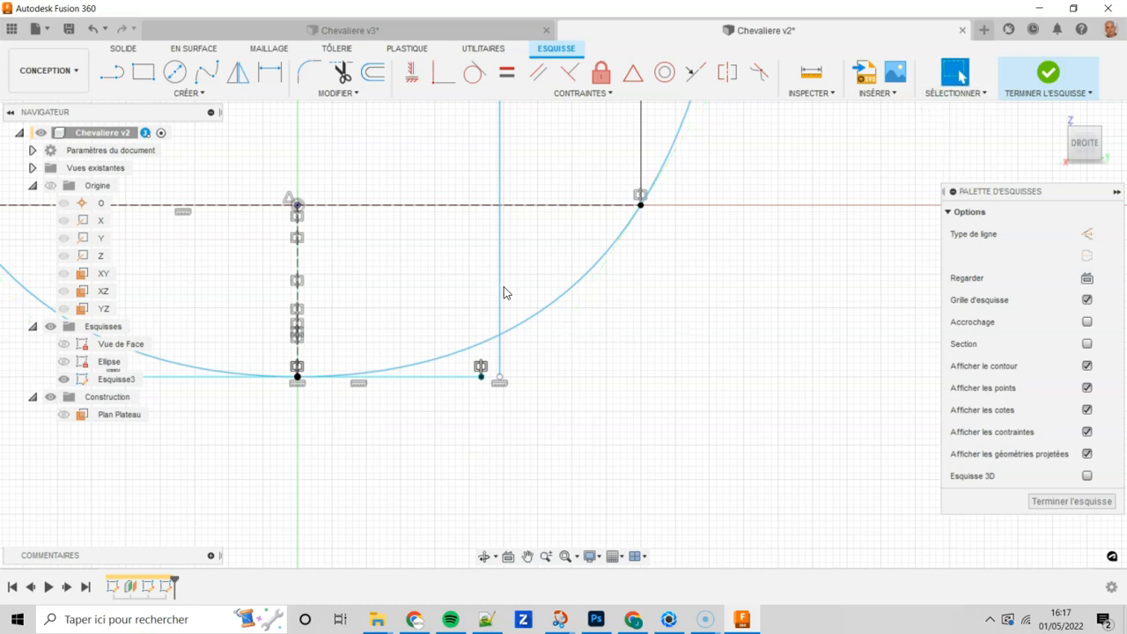
Dimension the horizontal distance from the profile's lowest centre point to the vertical line's lower end as 2 mm.
mouse_move(500, 291)
left_mouse_down()
mouse_move(486, 292)
mouse_move(499, 292)
left_mouse_up()
left_click(409, 271)
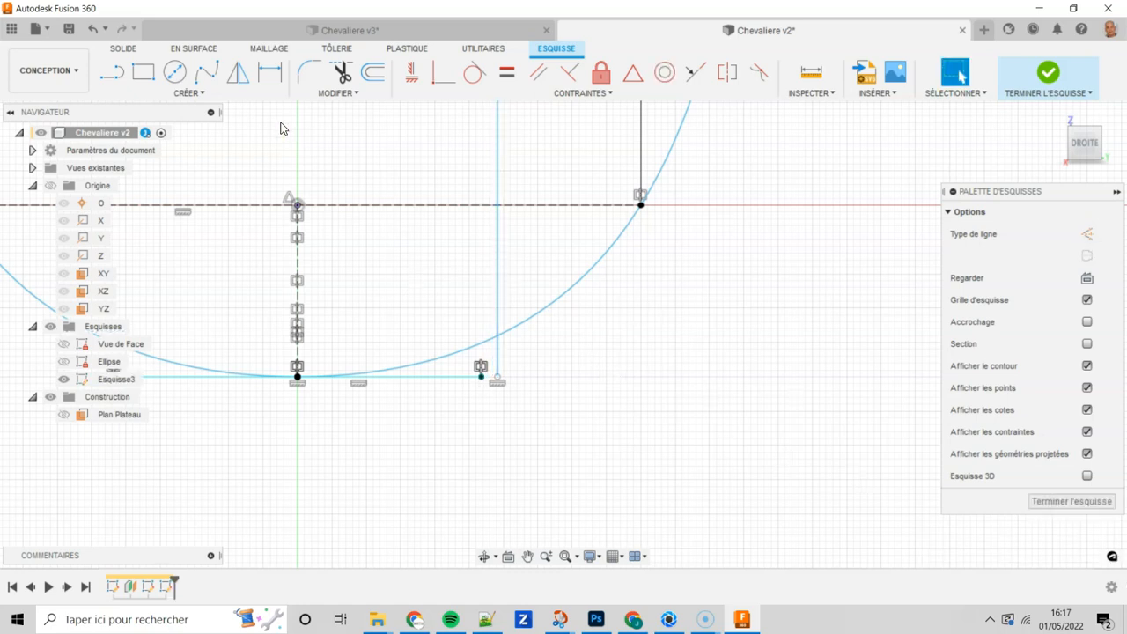
left_click(199, 92)
left_click(182, 356)
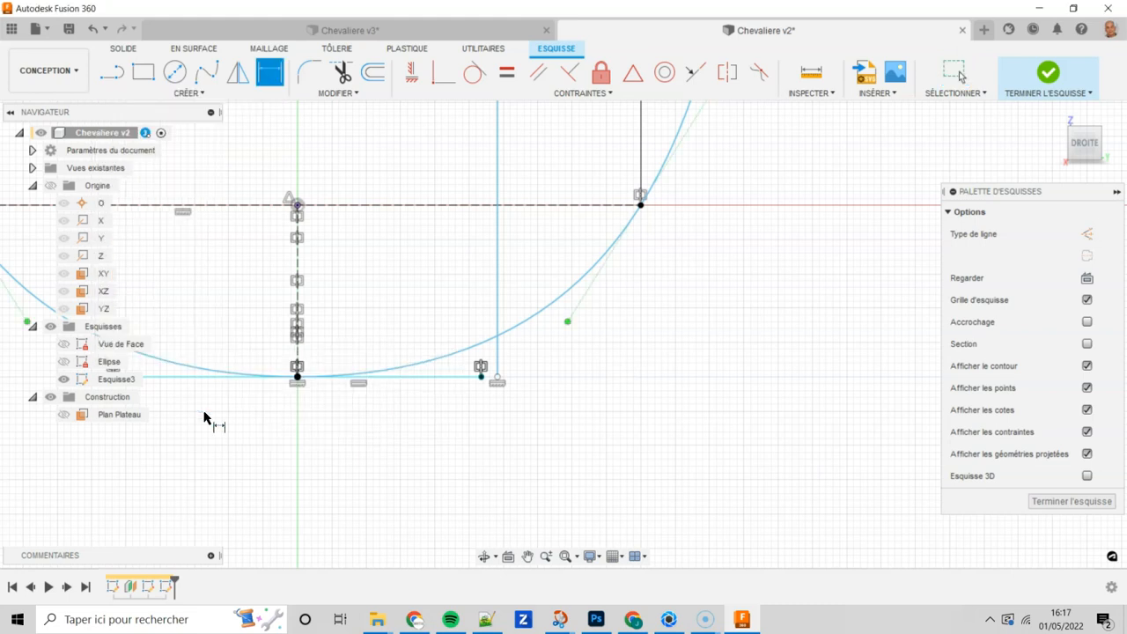
left_click(296, 379)
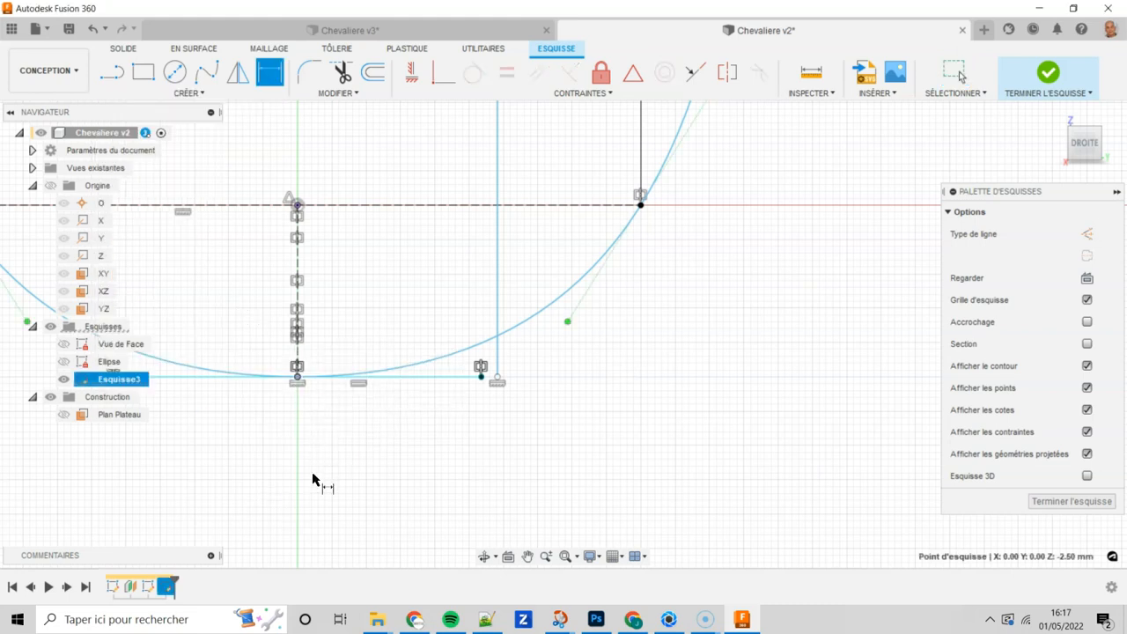
left_click(498, 377)
left_click(493, 456)
key("BackSpace")
key("Return")
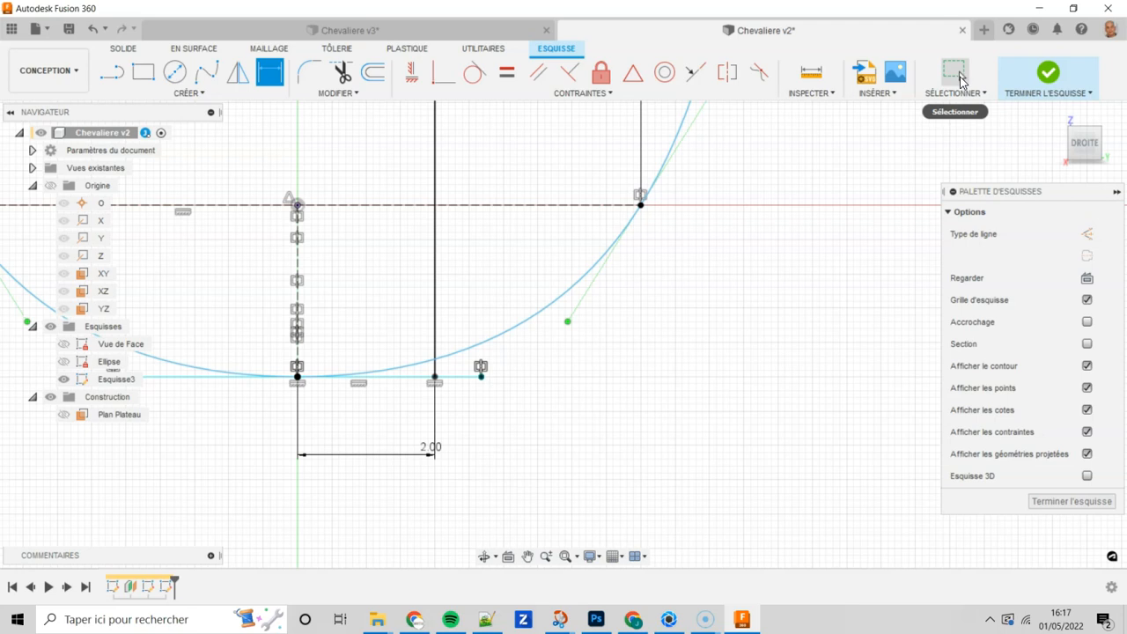
left_click(956, 82)
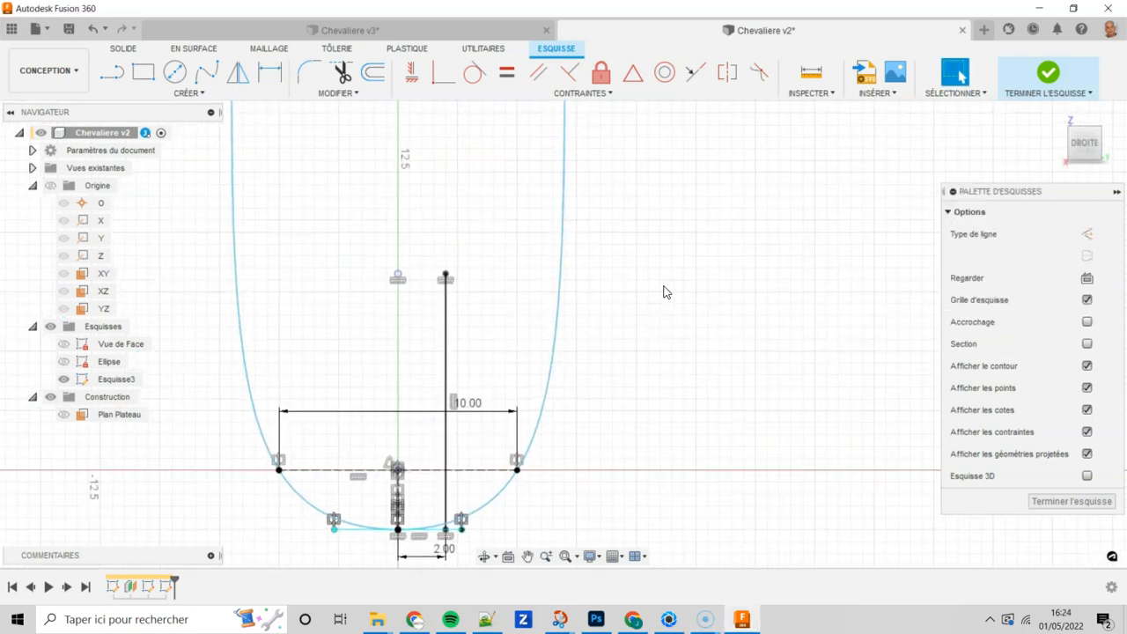
Draw a two-point spline from the vertical line's upper end to just outside the right profile side, at Y about 7.2, Z about 17.2 mm.
scroll(667, 291, "up", 5)
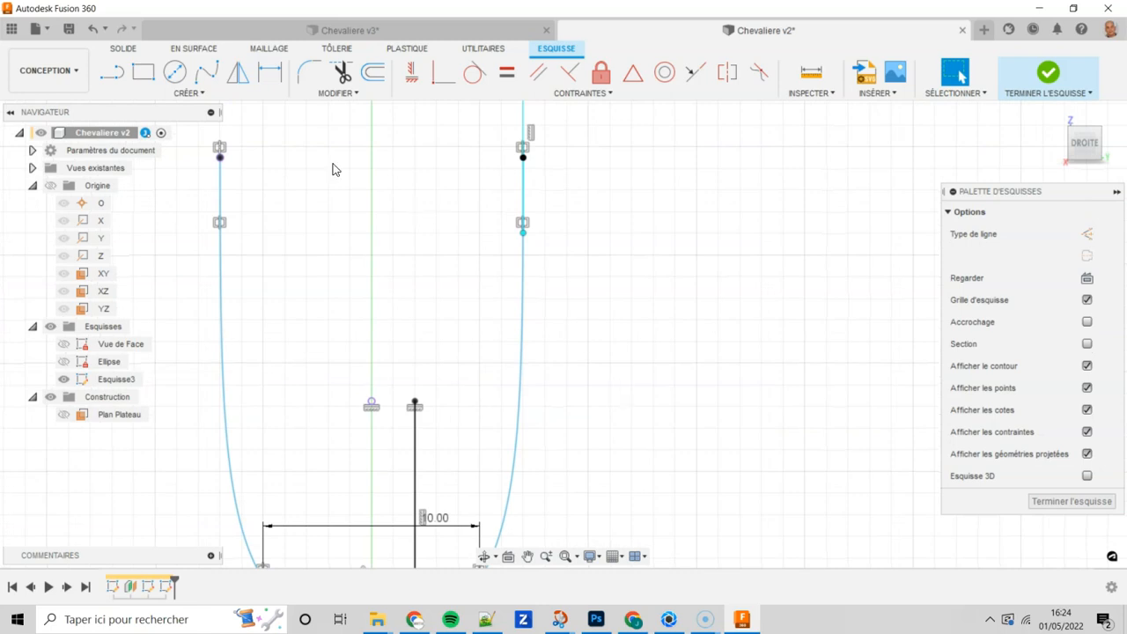
left_click(204, 79)
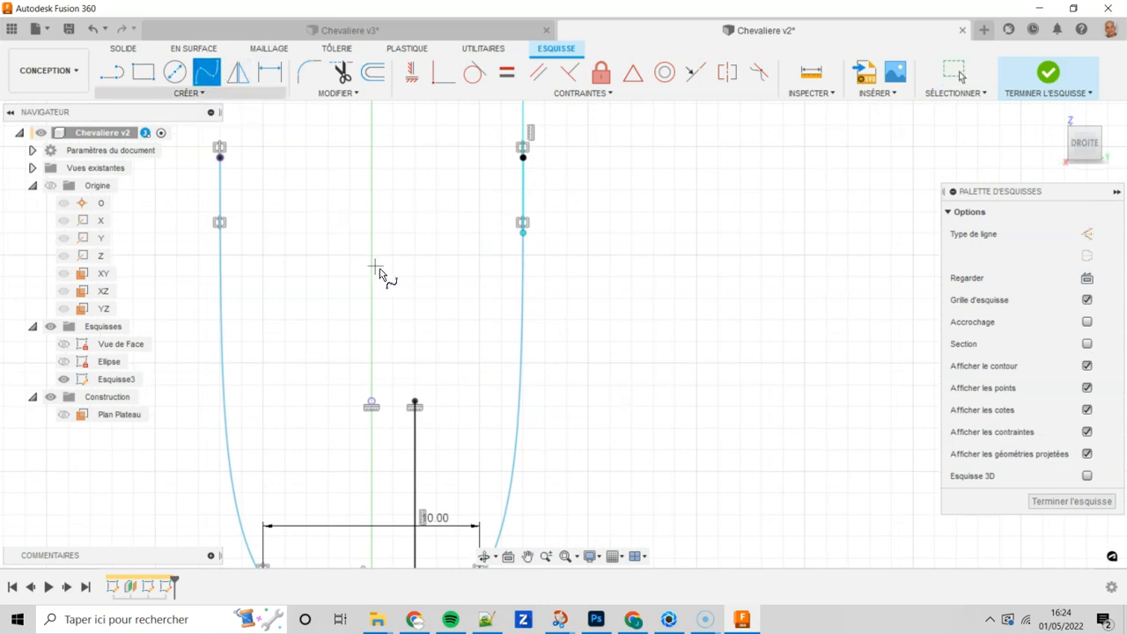
left_click(415, 398)
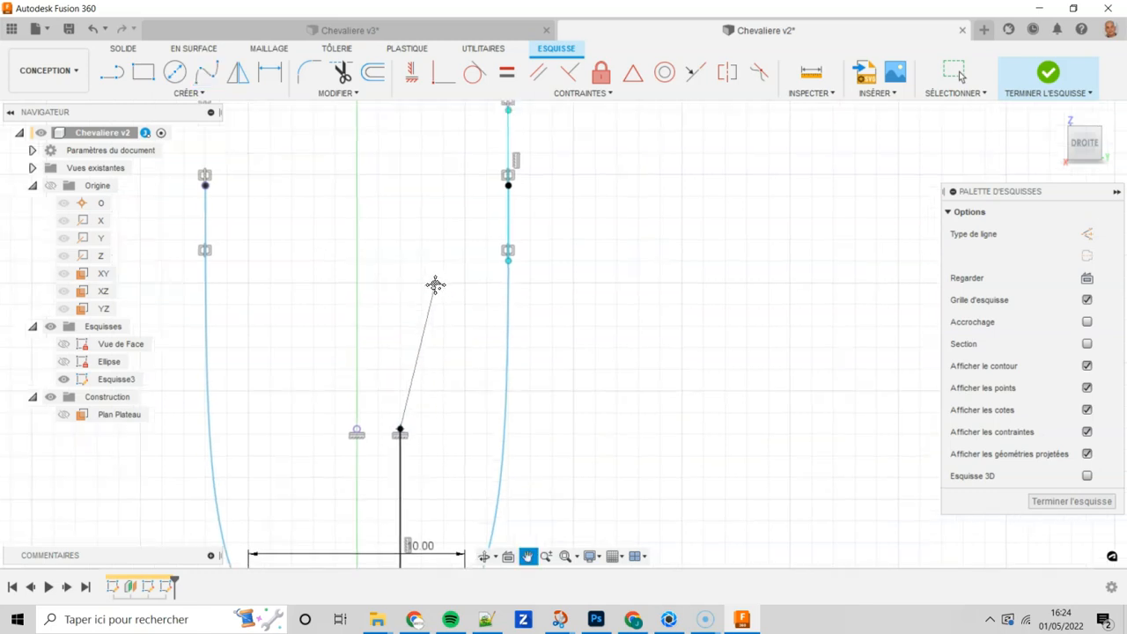
scroll(458, 291, "up", 3)
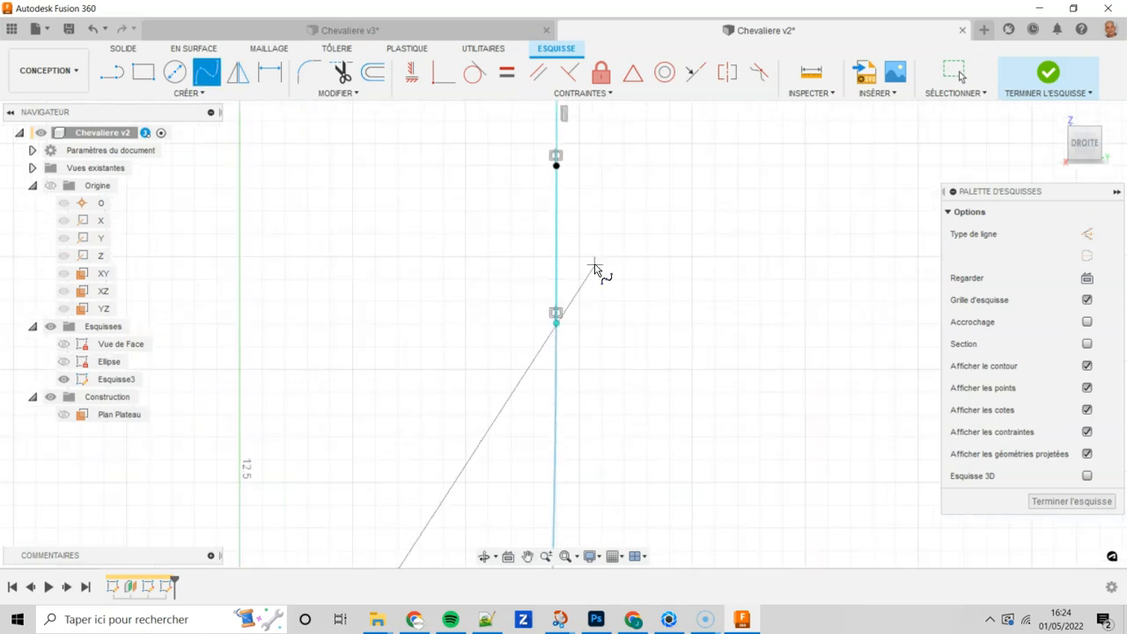
mouse_move(604, 314)
middle_mouse_down()
mouse_move(644, 320)
mouse_move(644, 359)
middle_mouse_up()
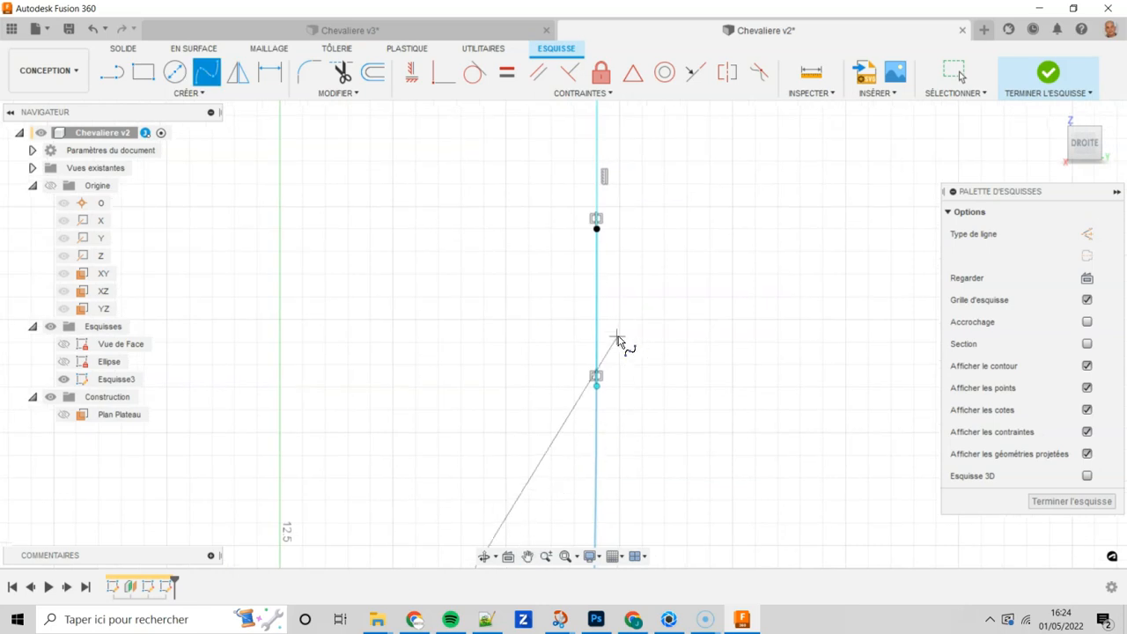
left_click(608, 335)
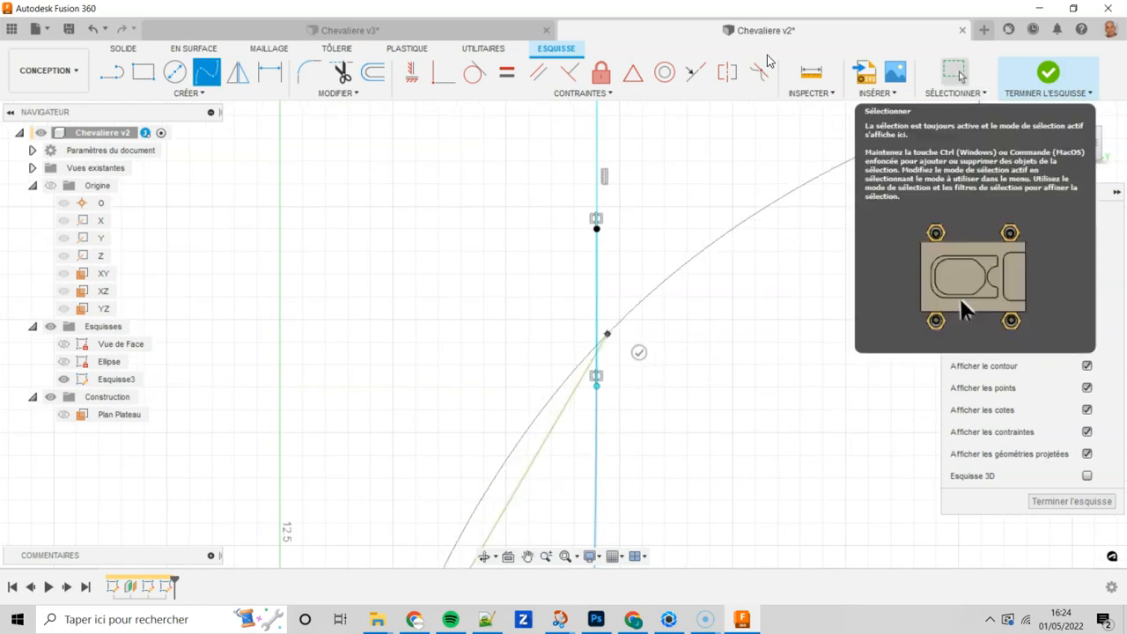
left_click(960, 75)
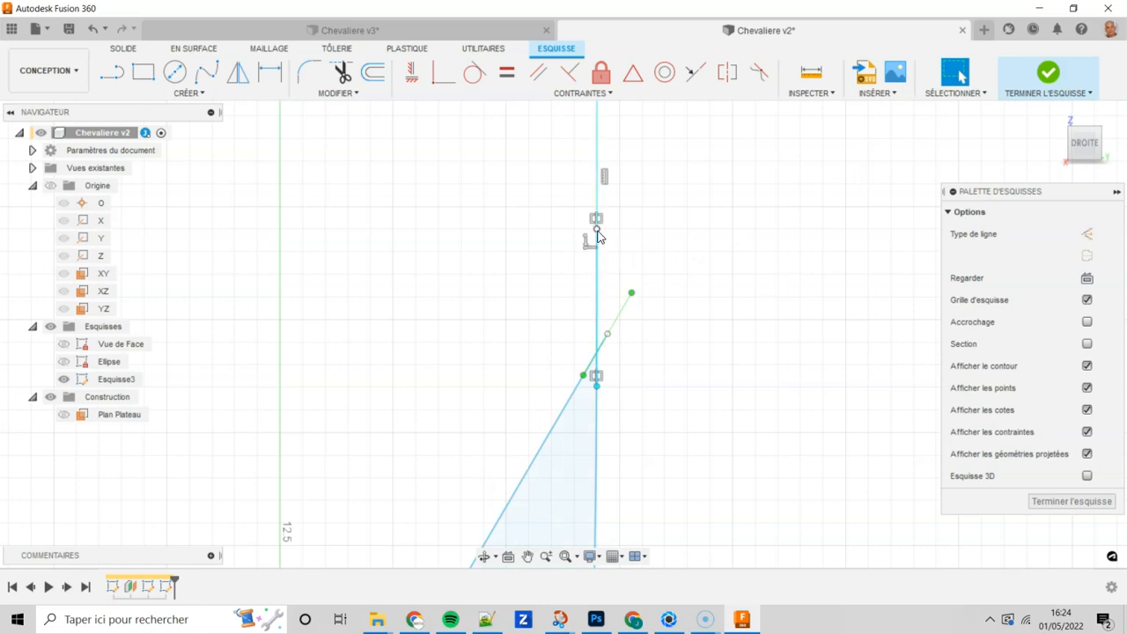
Align the new spline's upper end vertically with the fixed point above it on the right profile side.
left_click(718, 244)
left_click(413, 83)
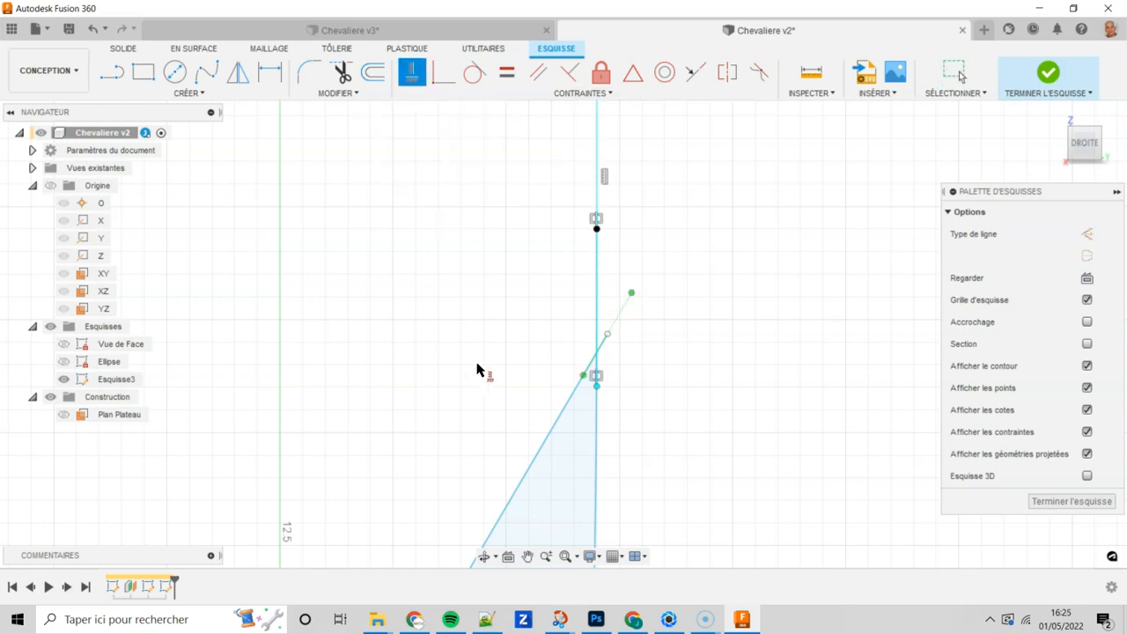
left_click(609, 335)
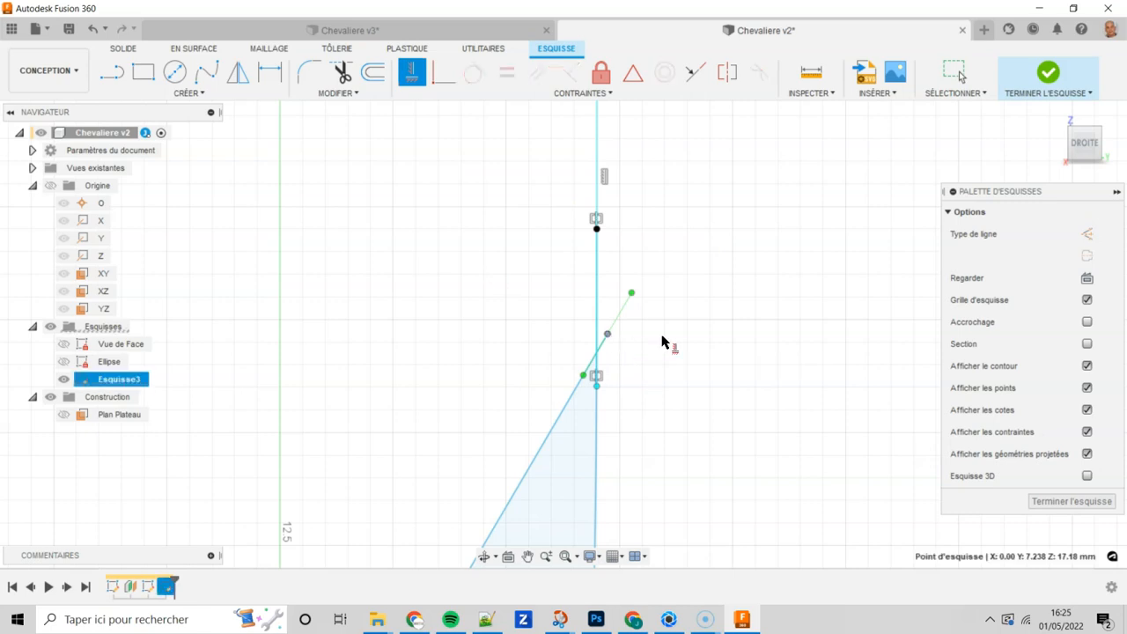
left_click(600, 230)
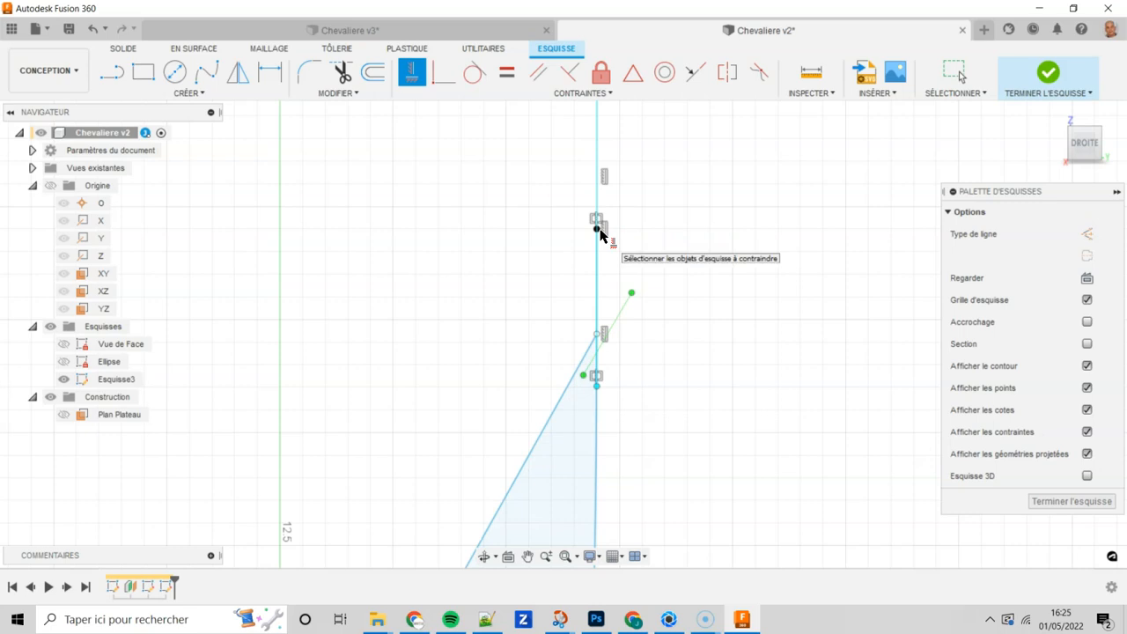
left_click(953, 78)
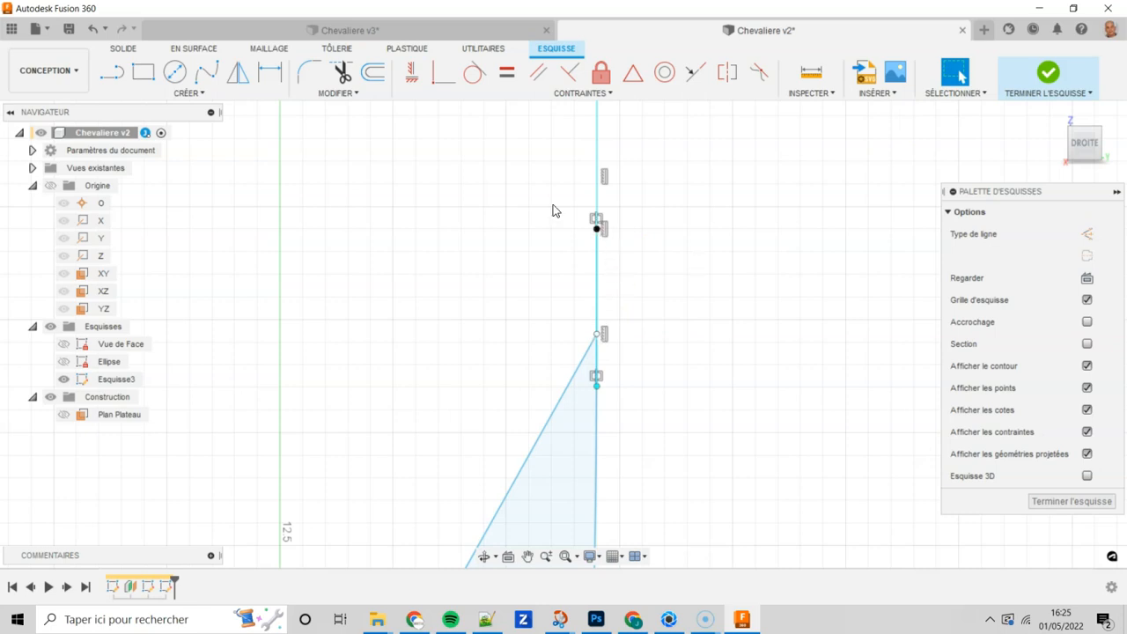
Dimension the vertical distance between the right profile side's fixed point and the new spline's upper end as 3 mm.
left_click(170, 97)
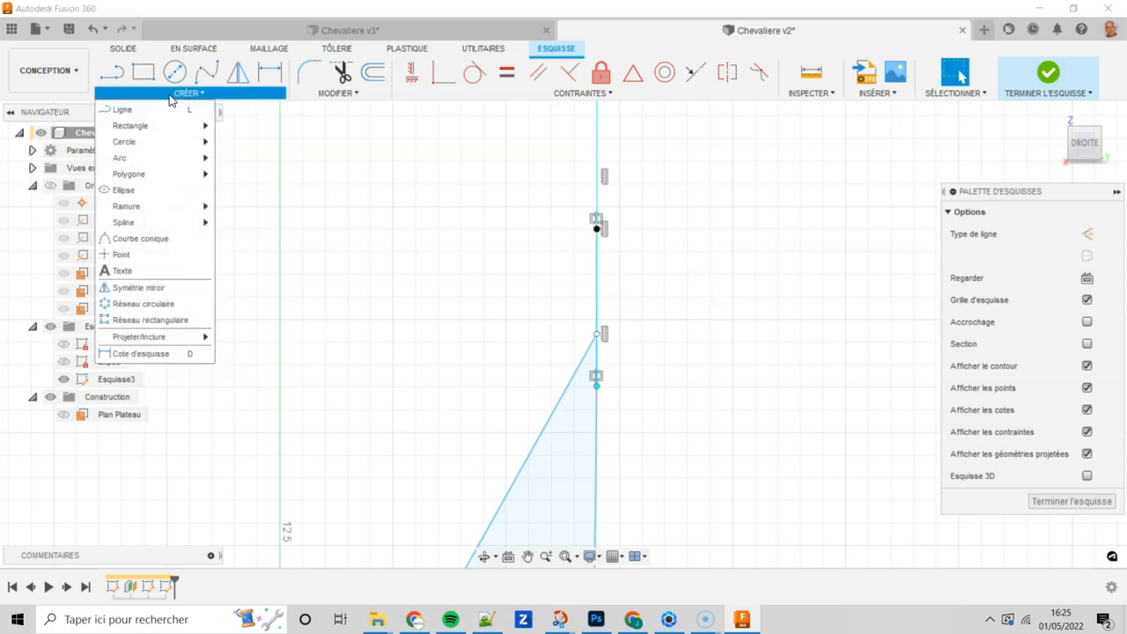
left_click(168, 353)
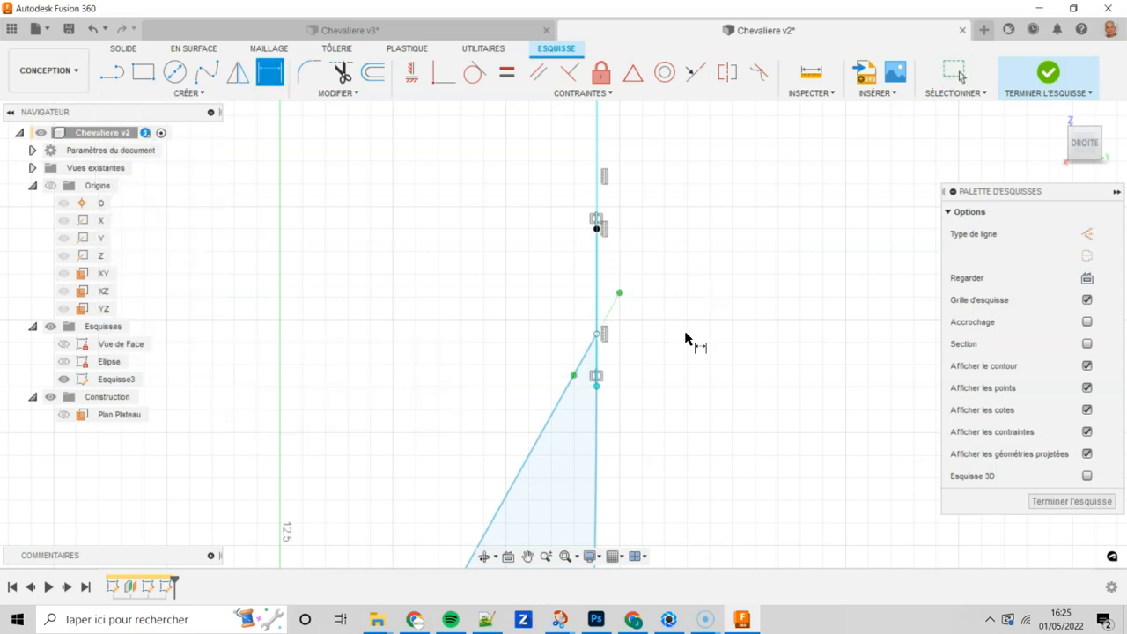
left_click(596, 229)
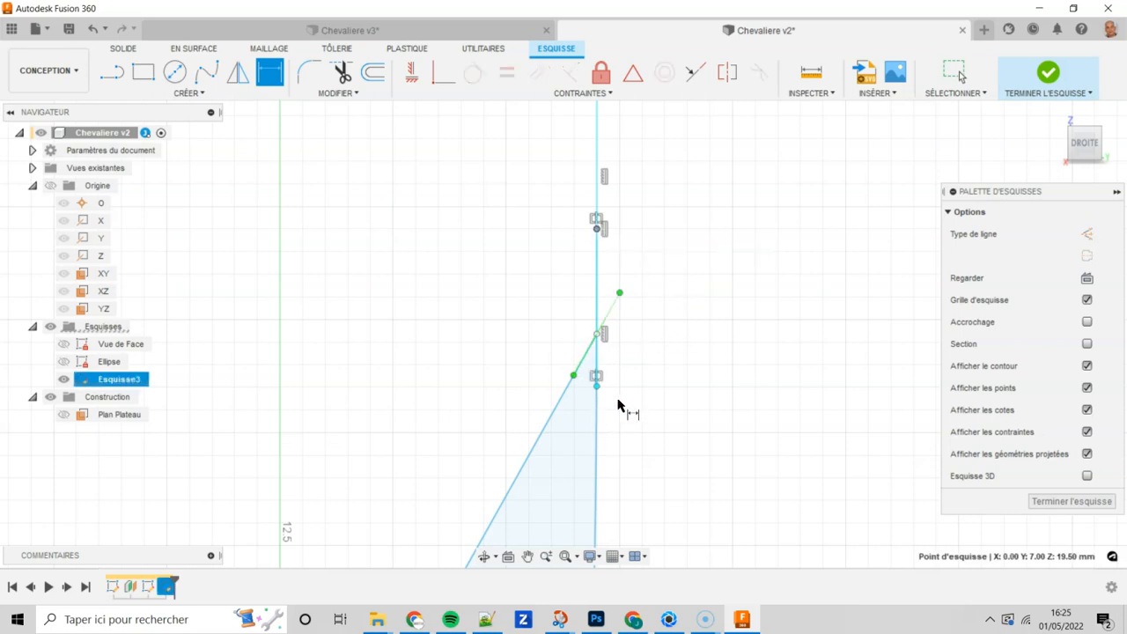
left_click(598, 335)
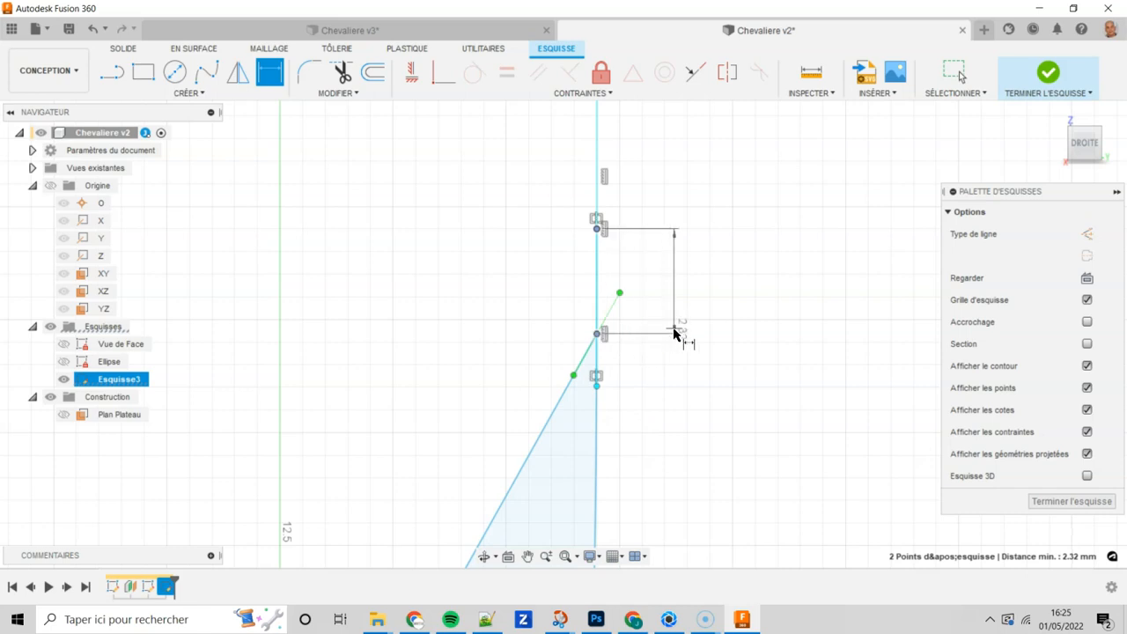
left_click(675, 330)
type("3")
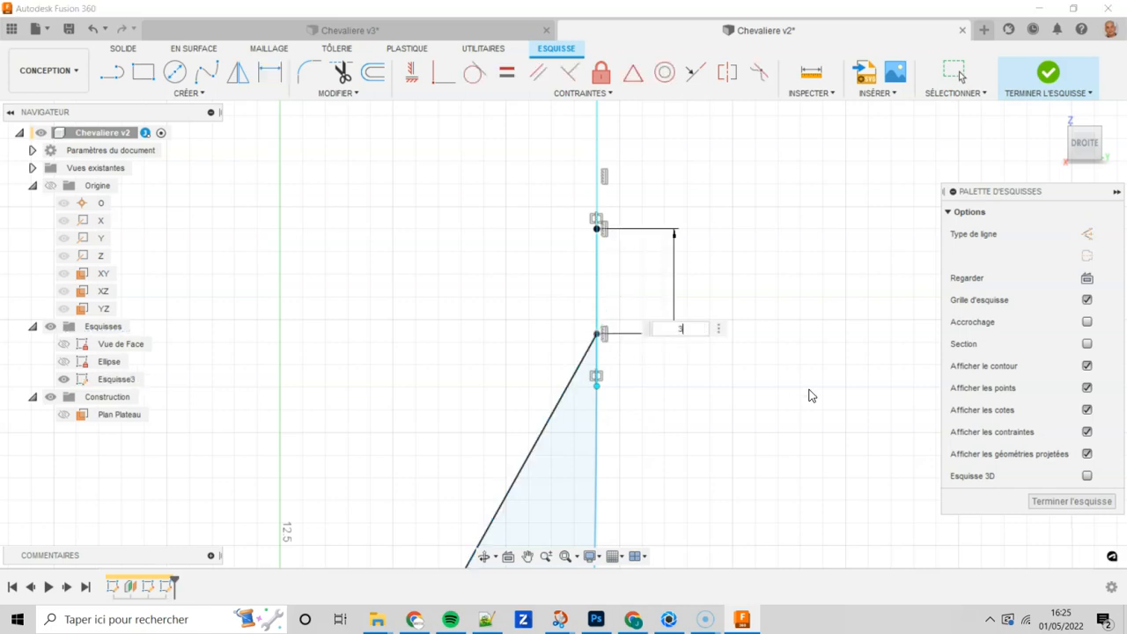
key("Return")
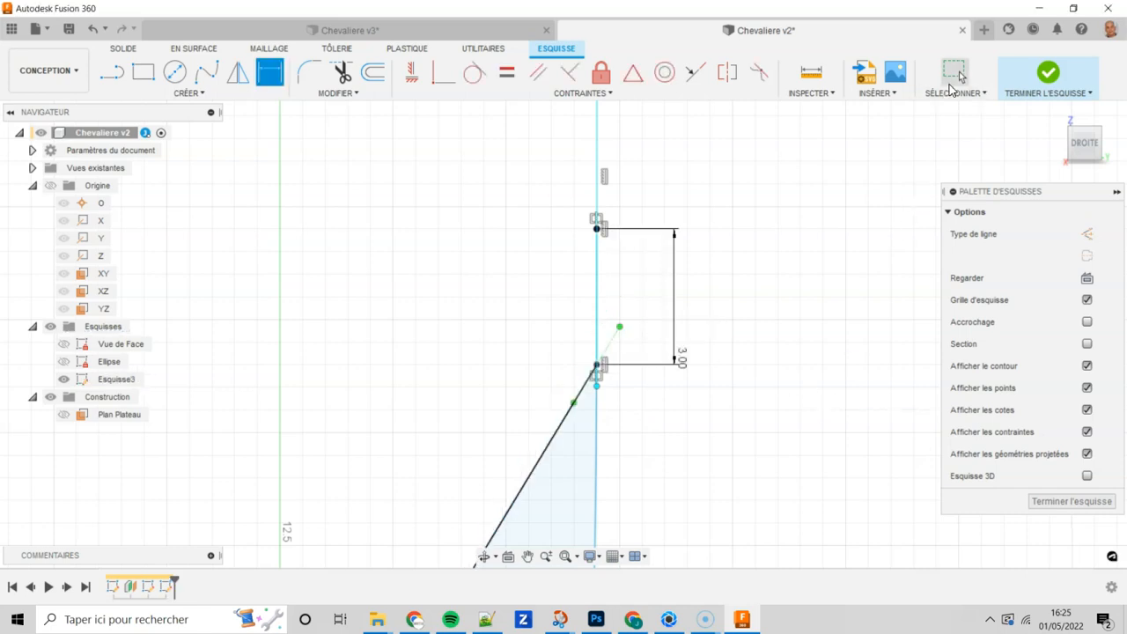
left_click(956, 74)
scroll(784, 502, "down", 1)
scroll(783, 500, "down", 2)
mouse_move(772, 509)
middle_mouse_down()
mouse_move(755, 349)
mouse_move(663, 287)
middle_mouse_up()
scroll(483, 377, "up", 3)
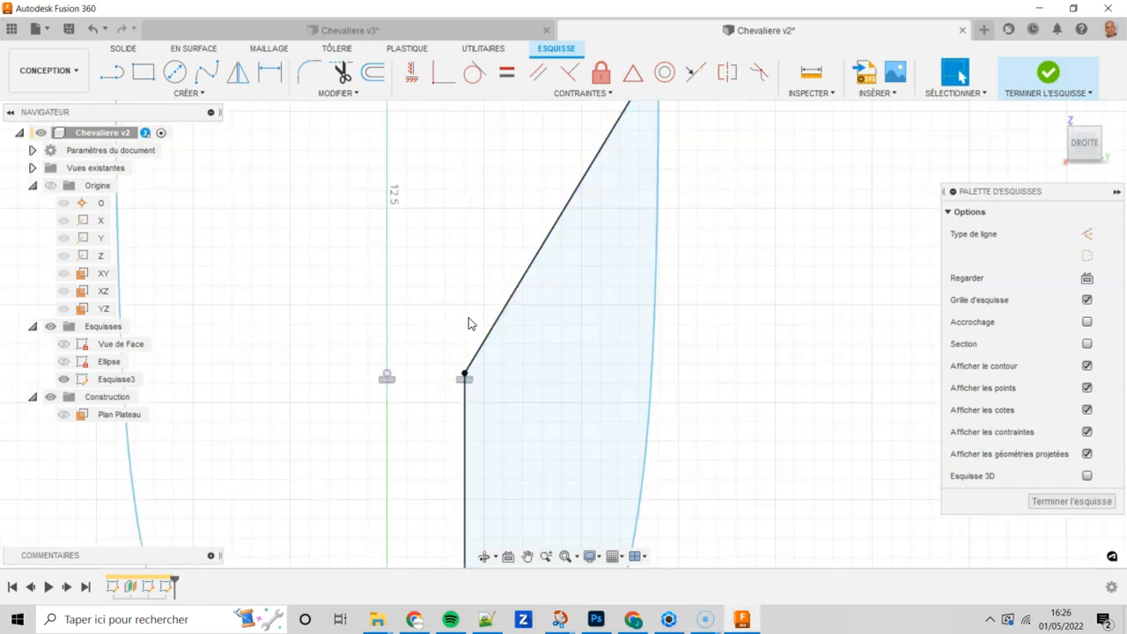
Make the new spline tangent to the inner vertical line at their shared endpoint.
left_click(474, 78)
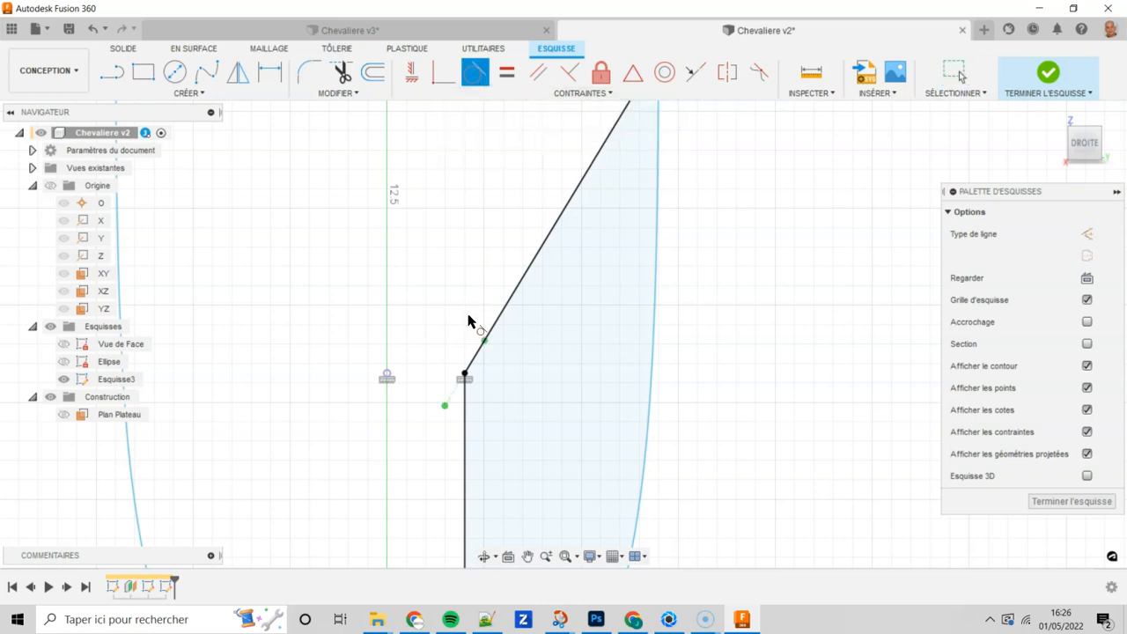
left_click(502, 322)
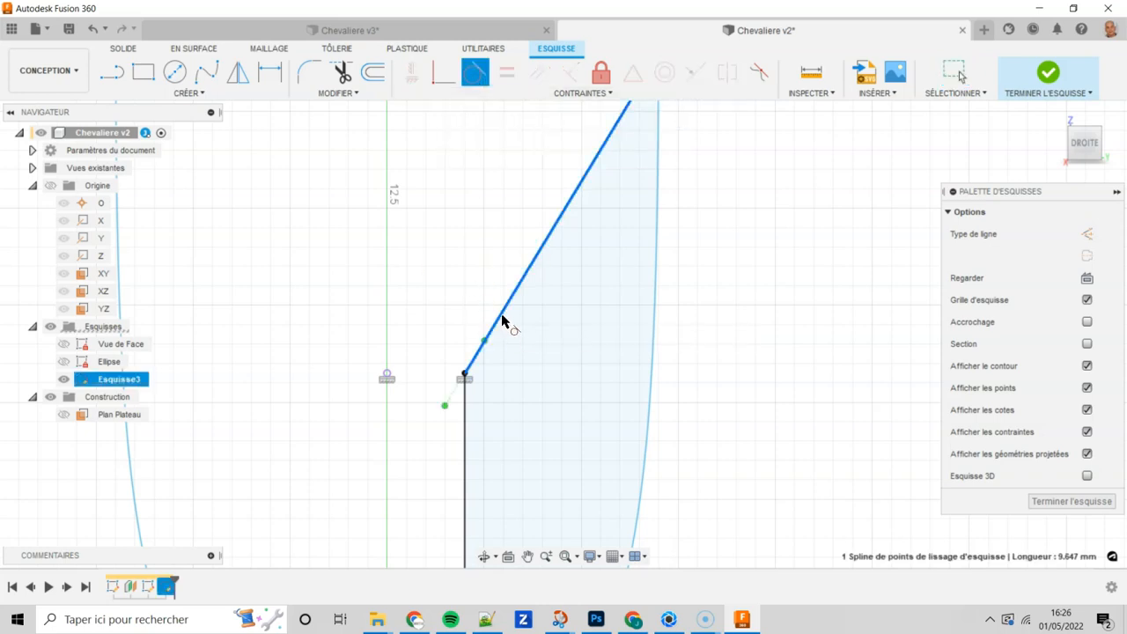
left_click(469, 407)
left_click(956, 71)
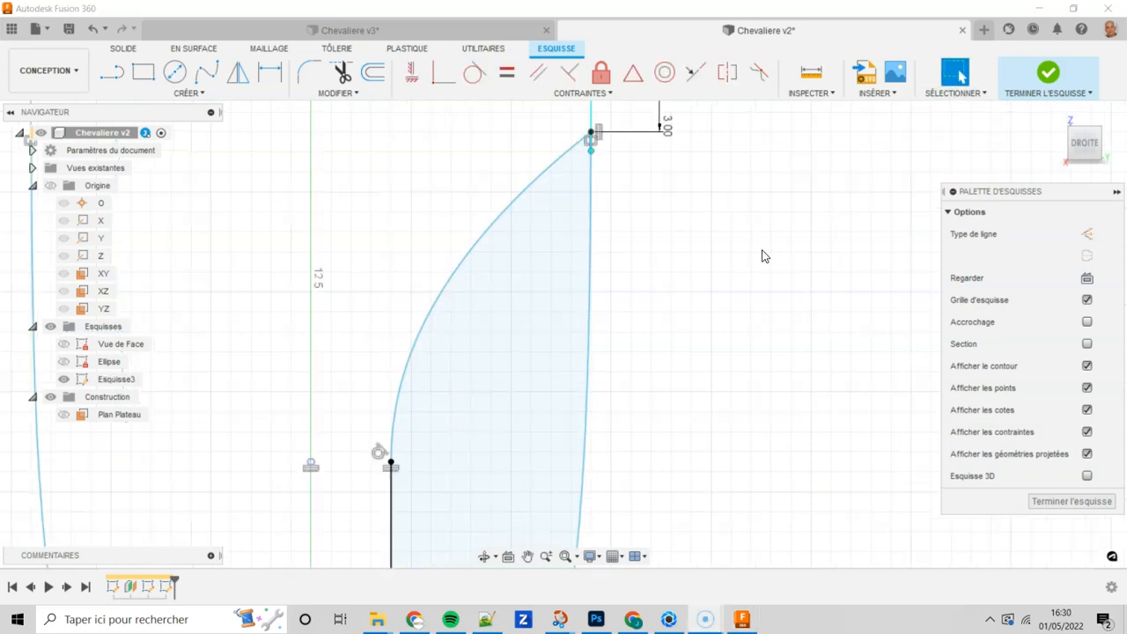
Reshape the spline with its upper tangent handle so the curve meets the right profile side at a flatter angle and bulges more.
left_click(517, 206)
mouse_move(710, 210)
middle_mouse_down()
mouse_move(676, 281)
mouse_move(861, 304)
middle_mouse_up()
scroll(676, 281, "up", 2)
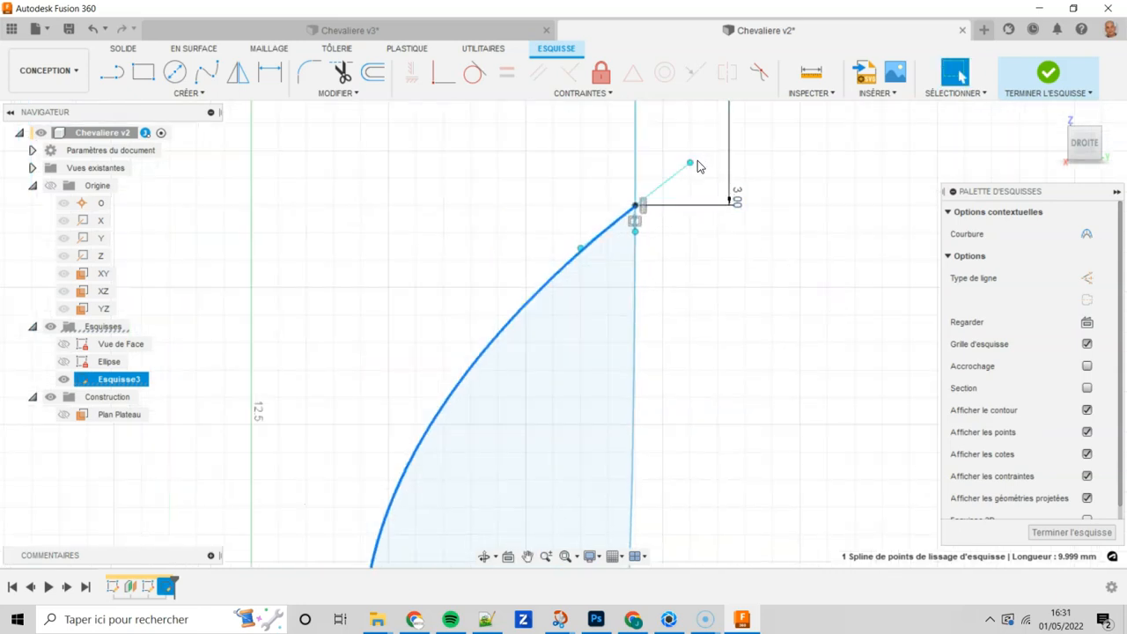
left_click_drag(691, 164, 702, 177)
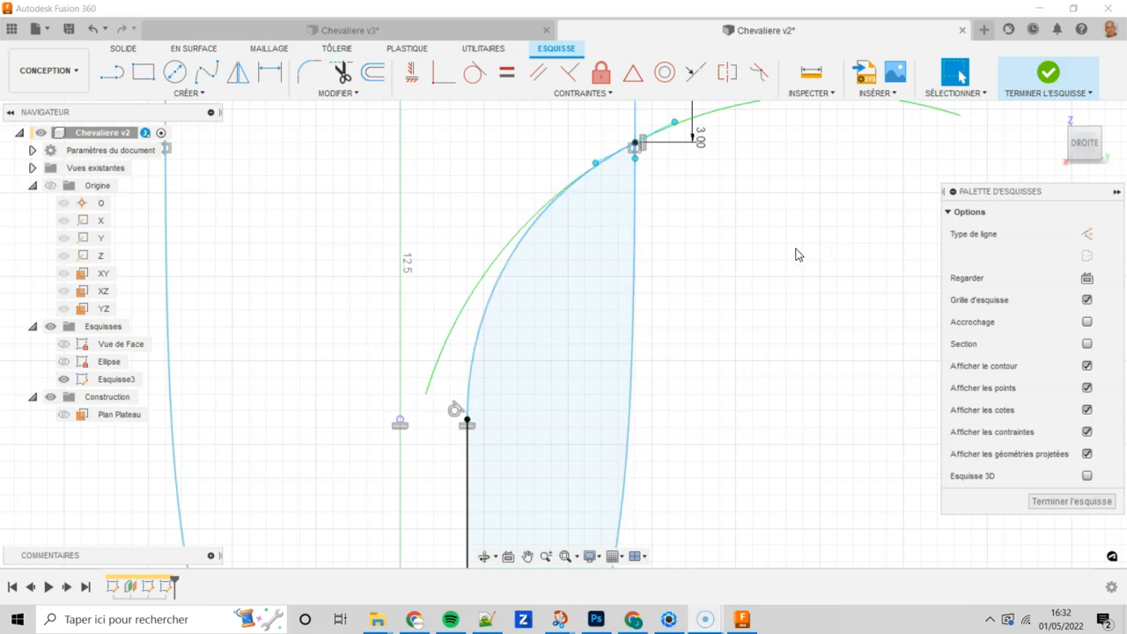
Finish the side profile sketch and rename Esquisse3 as "Vue de Droite".
left_click(1047, 78)
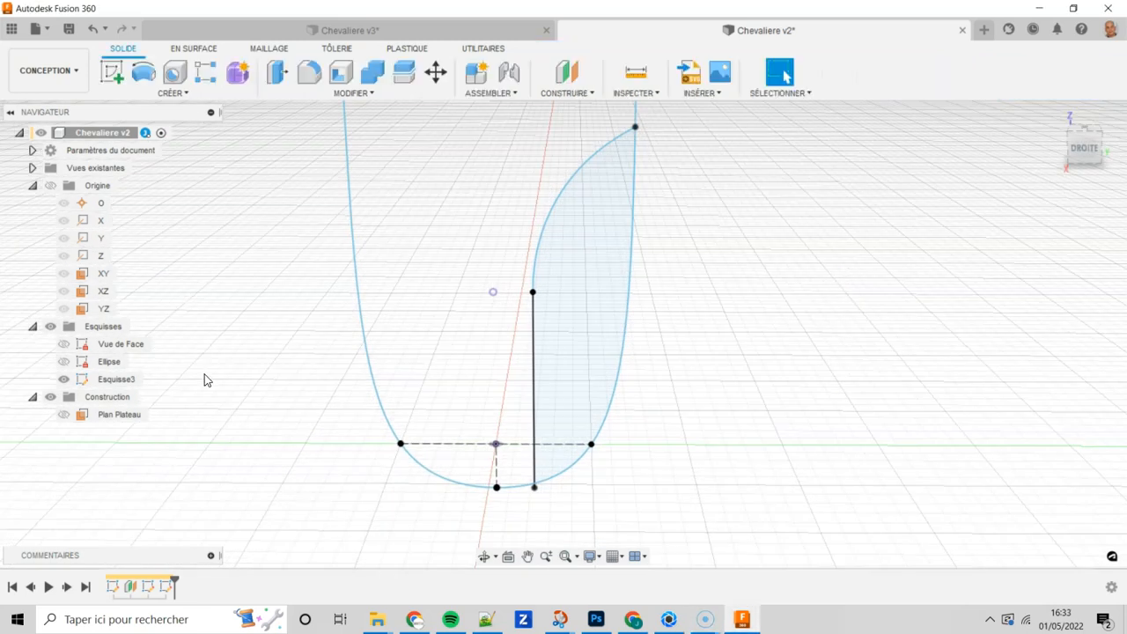
left_click(124, 380)
double_click(126, 386)
type("Vue de Droite")
key("Return")
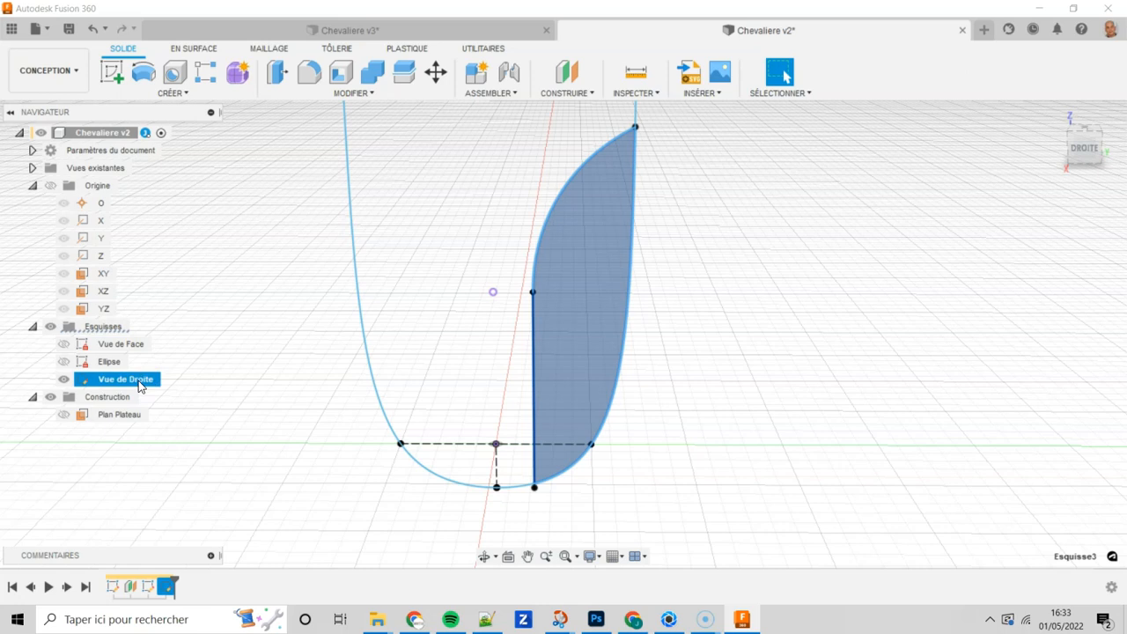